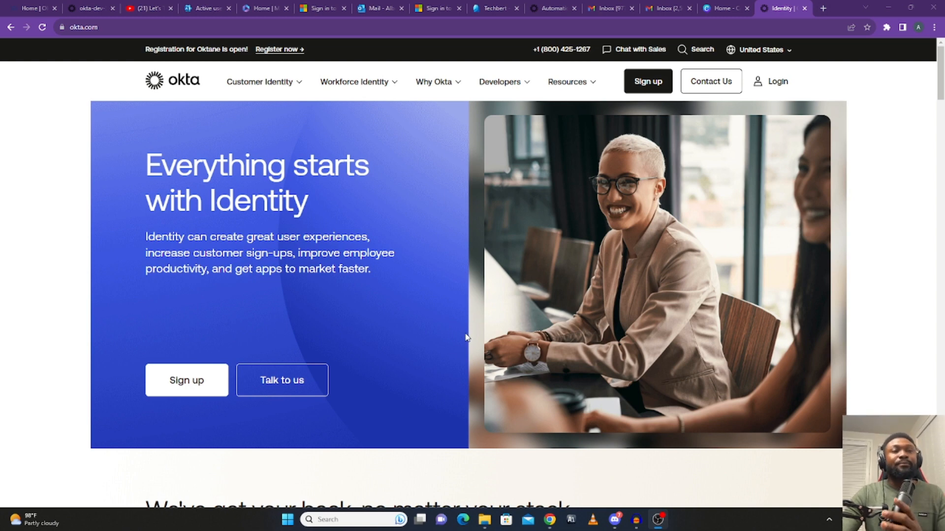
Step: Switch to the Okta admin console and open its main dashboard overview
{"action": "left_click", "coordinate": [81, 11]}
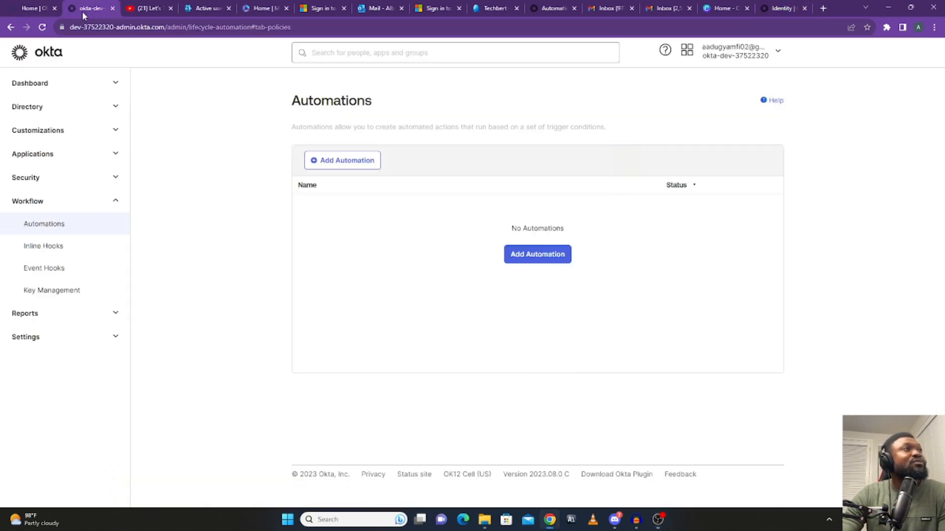
{"action": "left_click", "coordinate": [44, 86]}
{"action": "left_click", "coordinate": [35, 108]}
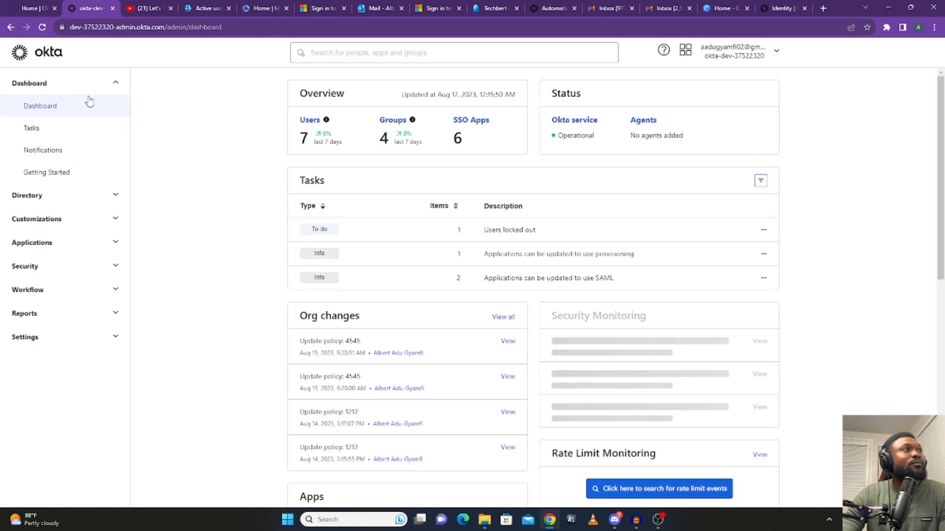
Step: Search Google for "okta automations" and open the Okta Help Center article on Automations
{"action": "left_click", "coordinate": [544, 12]}
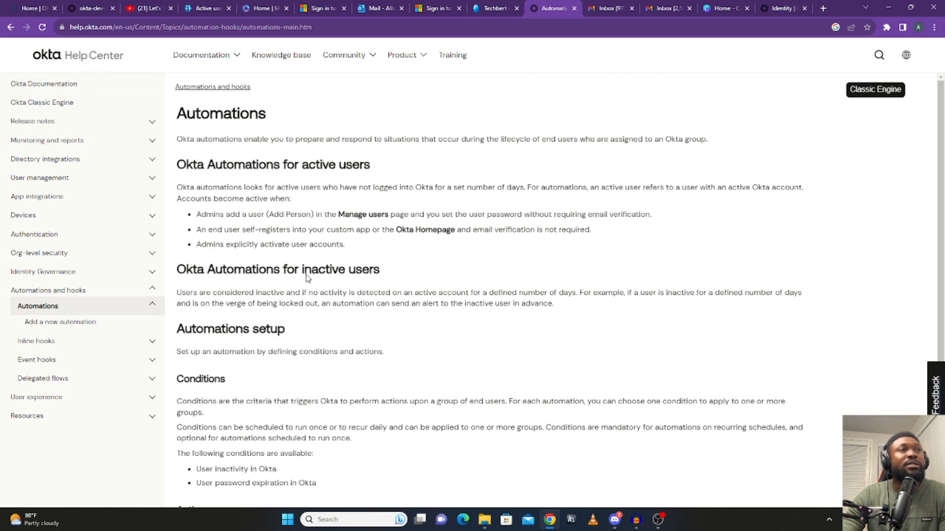
{"action": "left_click", "coordinate": [563, 31]}
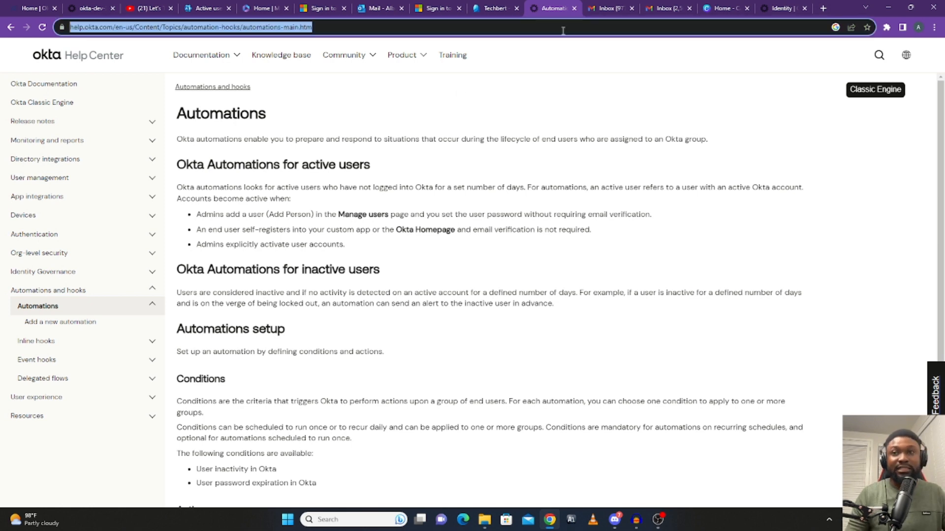
{"action": "type", "text": "goog"}
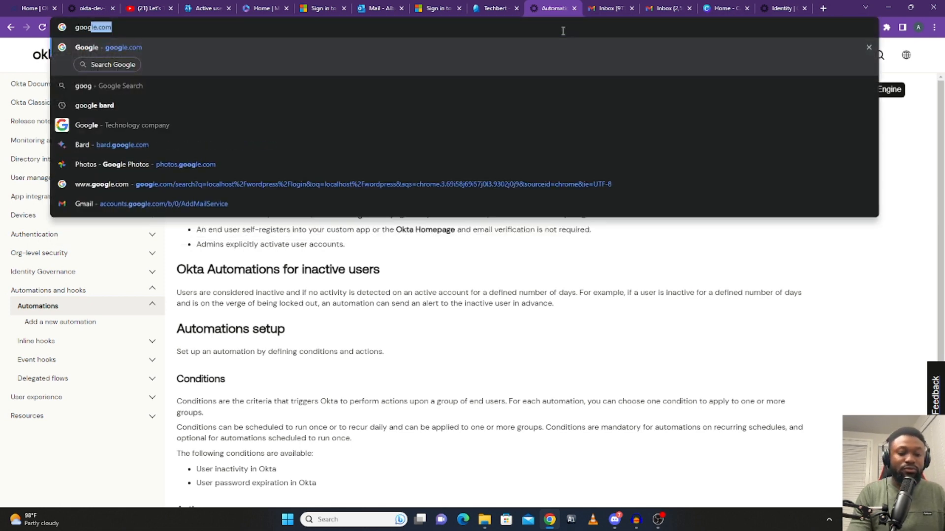
{"action": "key", "text": "Return"}
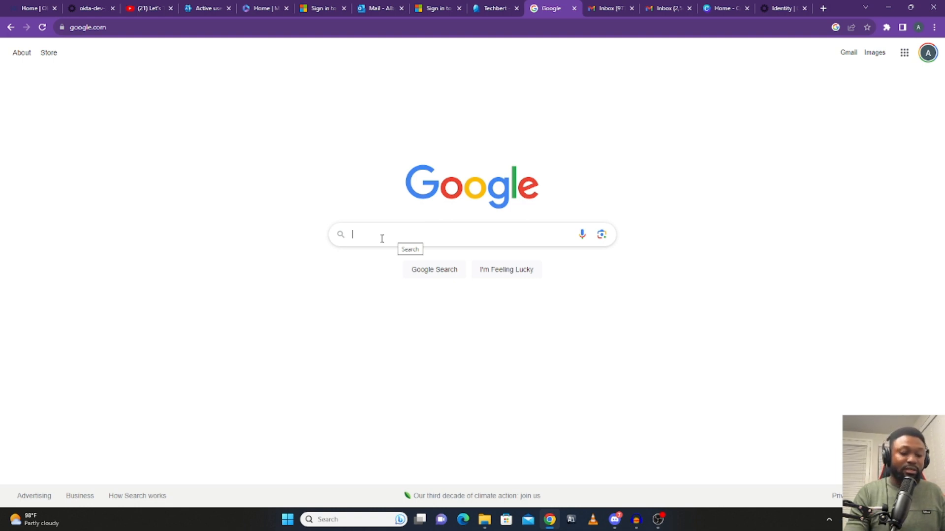
{"action": "type", "text": "okta auto"}
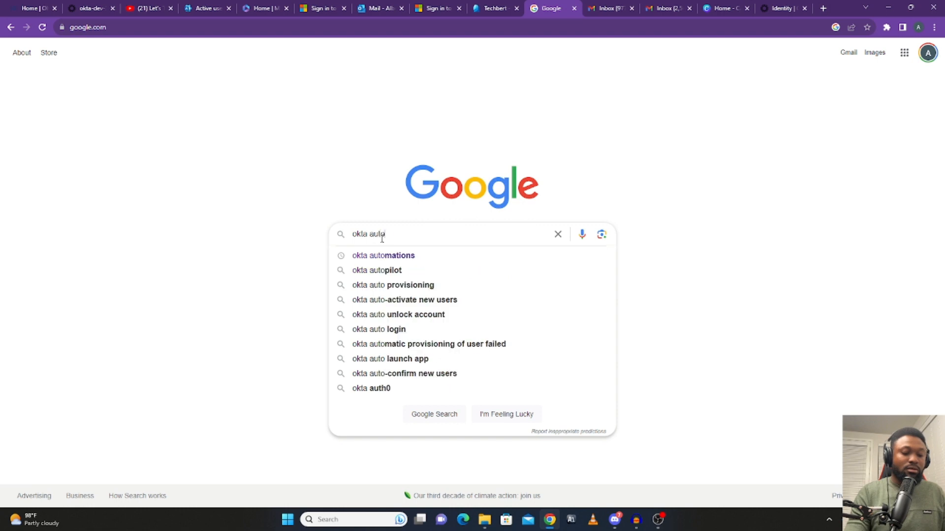
{"action": "type", "text": "mation"}
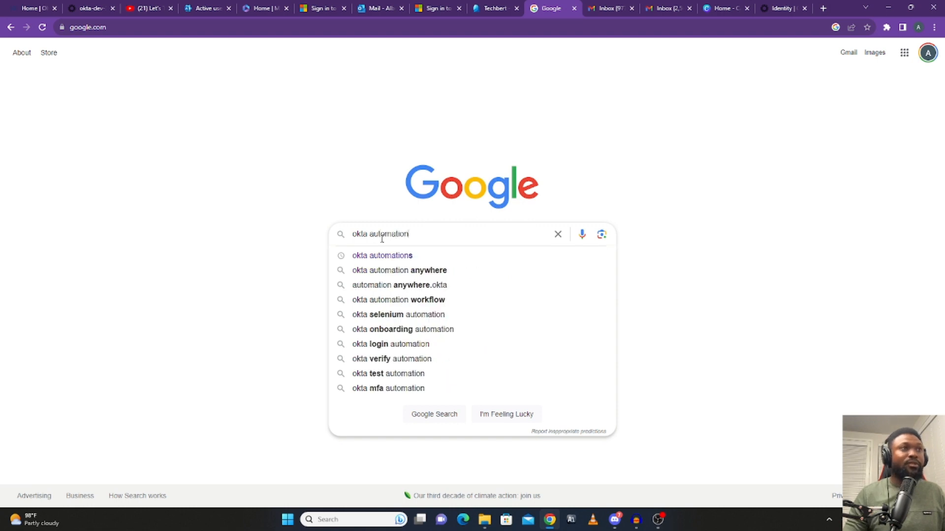
{"action": "left_click", "coordinate": [382, 256]}
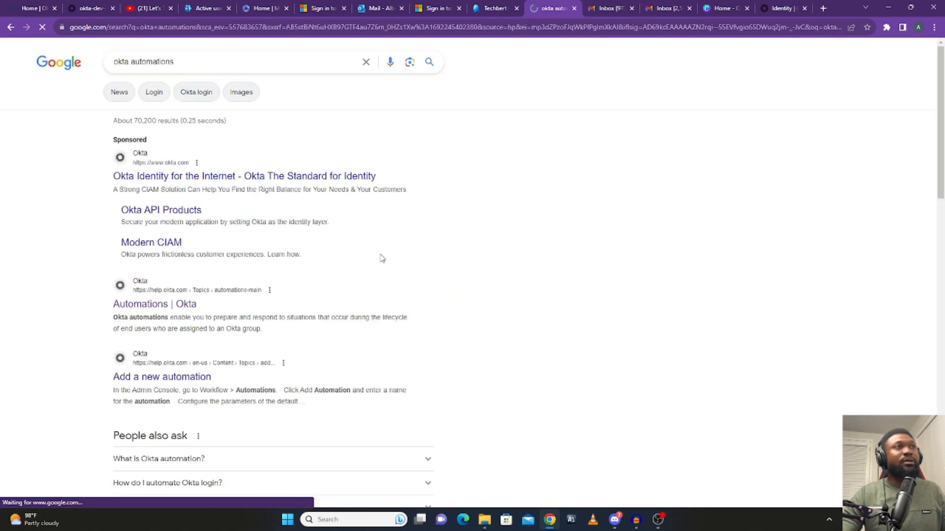
{"action": "left_click", "coordinate": [154, 305]}
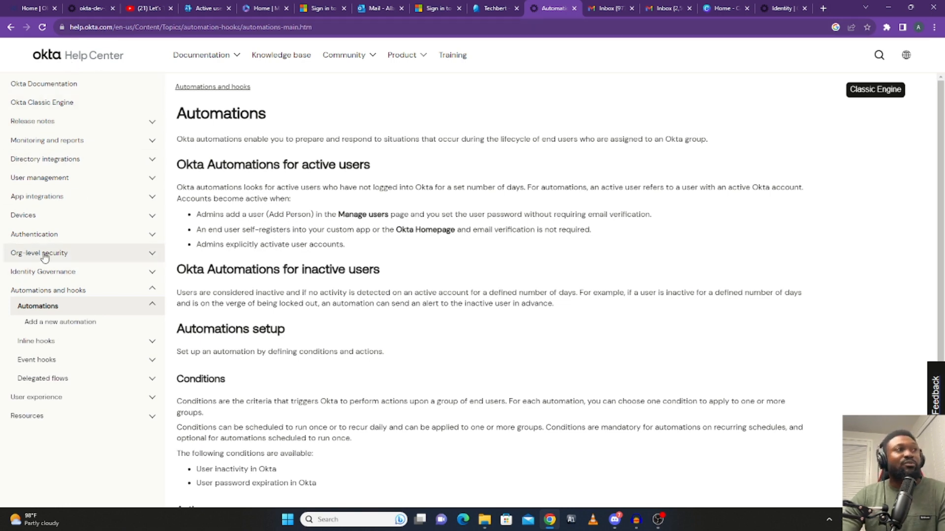
Step: Open the "Add a new automation" help article and review its setup steps, conditions, actions and activation example
{"action": "left_click", "coordinate": [48, 326]}
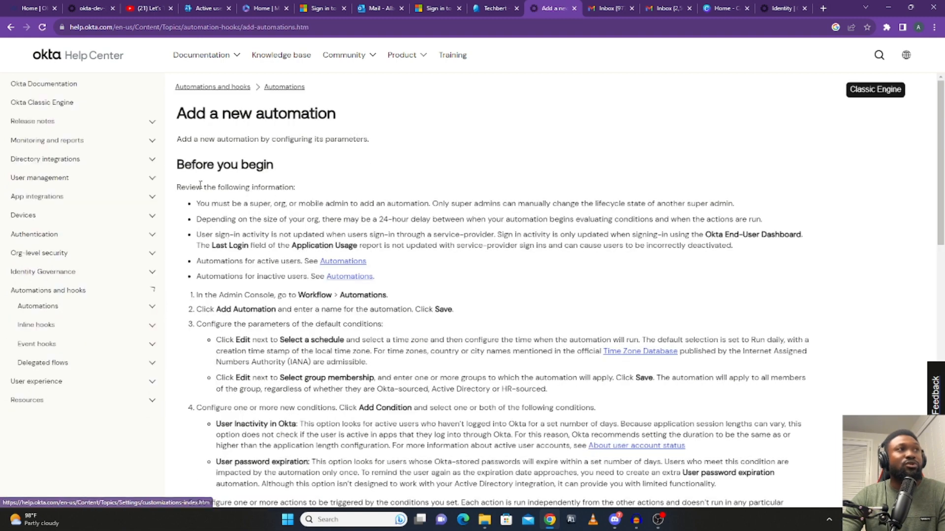
{"action": "scroll", "coordinate": [348, 343], "scroll_direction": "down", "scroll_amount": 7}
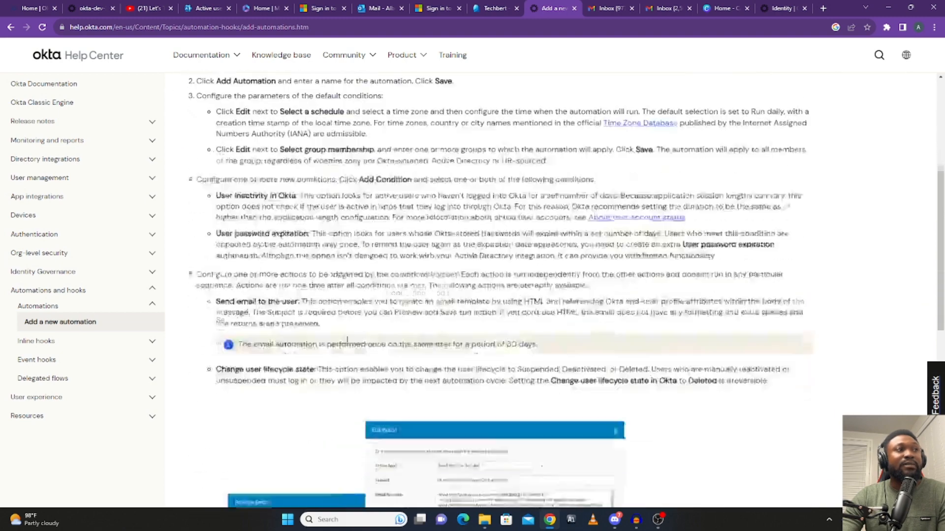
{"action": "scroll", "coordinate": [348, 343], "scroll_direction": "down", "scroll_amount": 4}
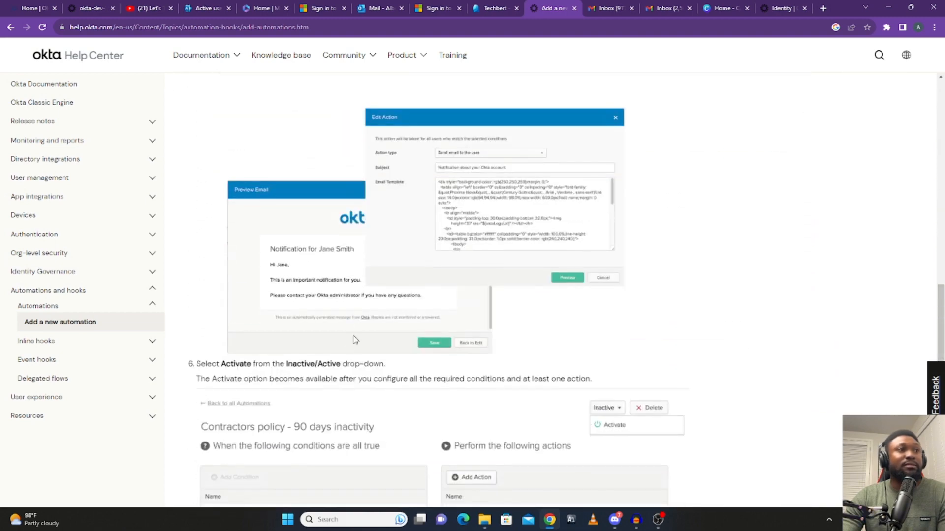
{"action": "scroll", "coordinate": [366, 358], "scroll_direction": "down", "scroll_amount": 2}
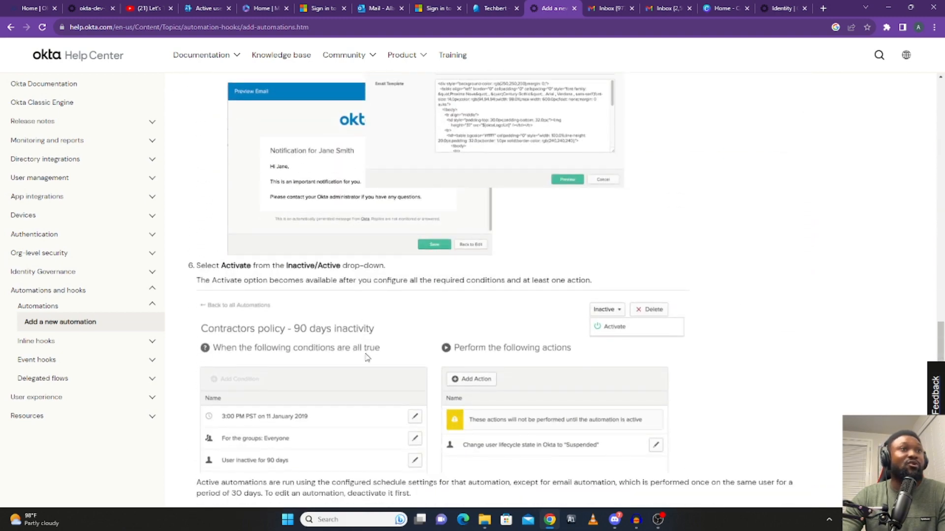
{"action": "scroll", "coordinate": [367, 357], "scroll_direction": "down", "scroll_amount": 1}
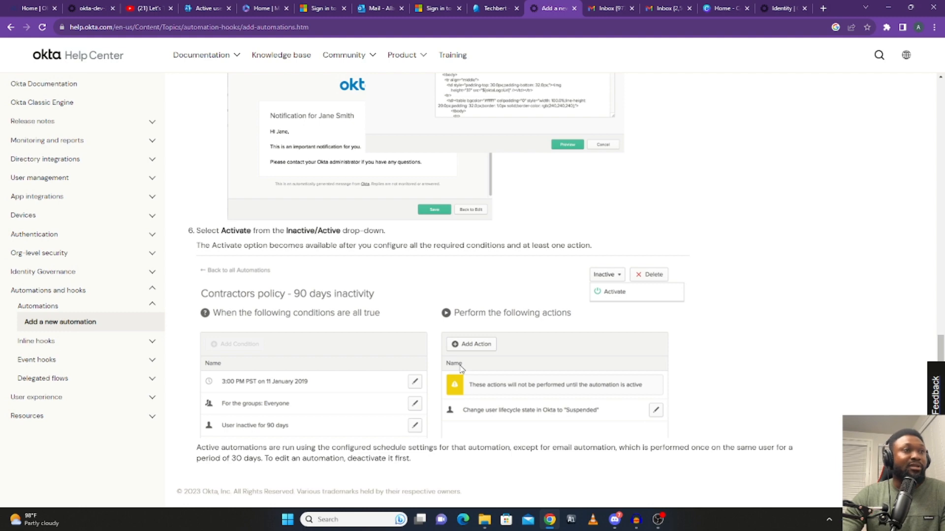
{"action": "scroll", "coordinate": [462, 369], "scroll_direction": "up", "scroll_amount": 3}
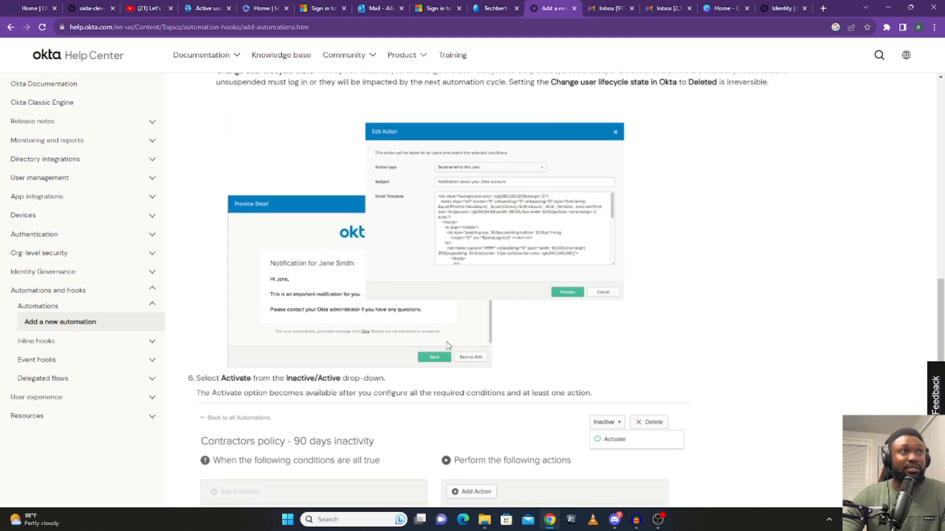
{"action": "scroll", "coordinate": [449, 346], "scroll_direction": "up", "scroll_amount": 2}
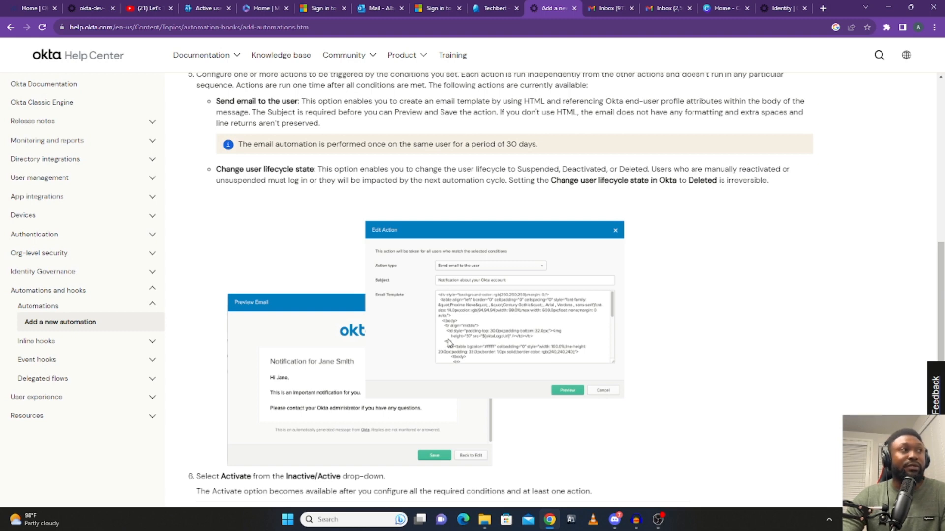
{"action": "scroll", "coordinate": [448, 343], "scroll_direction": "up", "scroll_amount": 6}
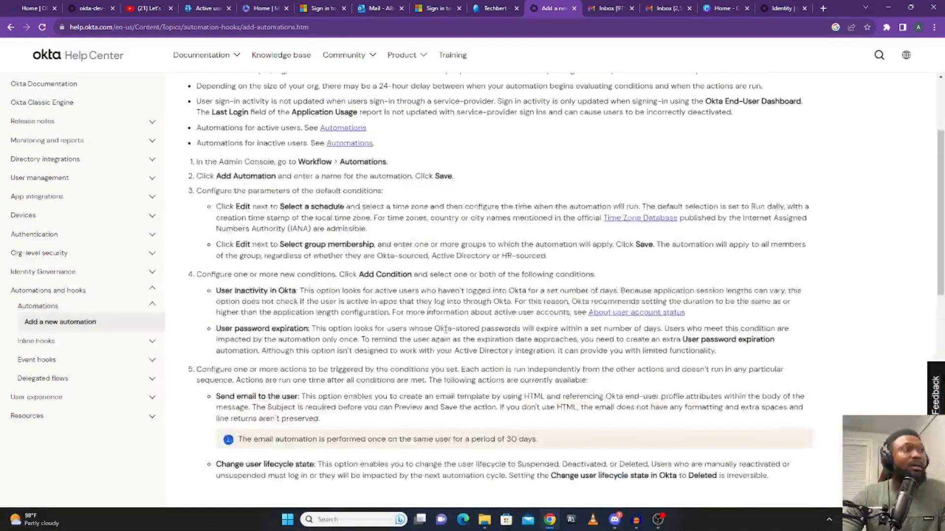
Step: Return to the Automations help article and read its sections on active users, inactive users, conditions and actions
{"action": "left_click", "coordinate": [34, 307]}
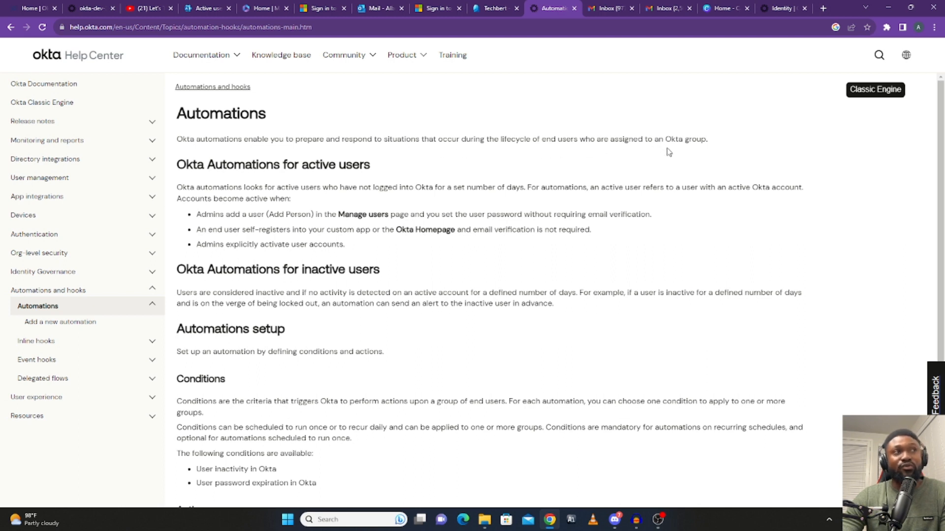
{"action": "scroll", "coordinate": [251, 220], "scroll_direction": "down", "scroll_amount": 1}
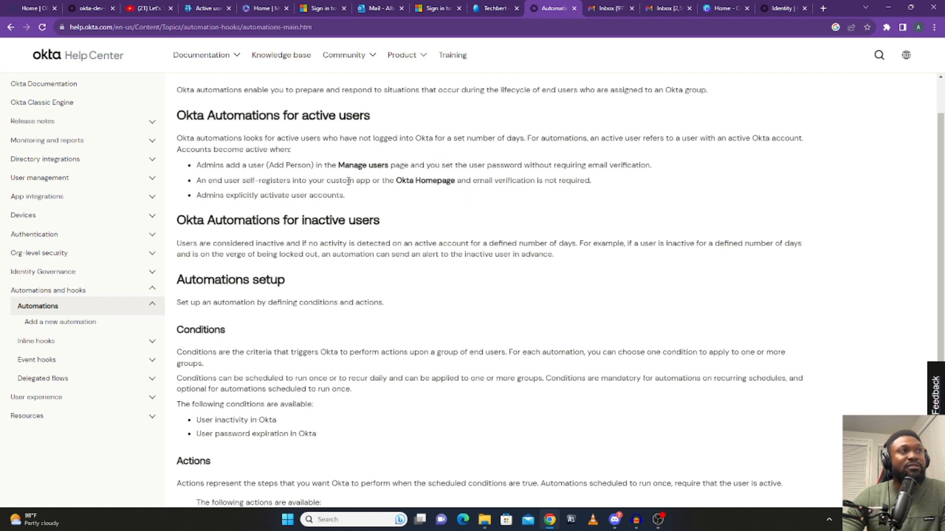
{"action": "scroll", "coordinate": [266, 242], "scroll_direction": "down", "scroll_amount": 1}
{"action": "scroll", "coordinate": [266, 242], "scroll_direction": "down", "scroll_amount": 1}
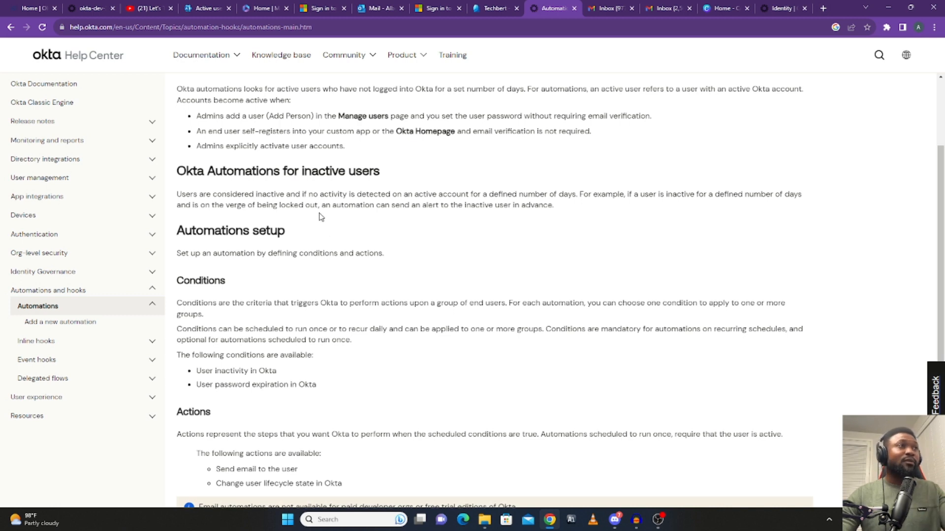
{"action": "scroll", "coordinate": [227, 321], "scroll_direction": "down", "scroll_amount": 2}
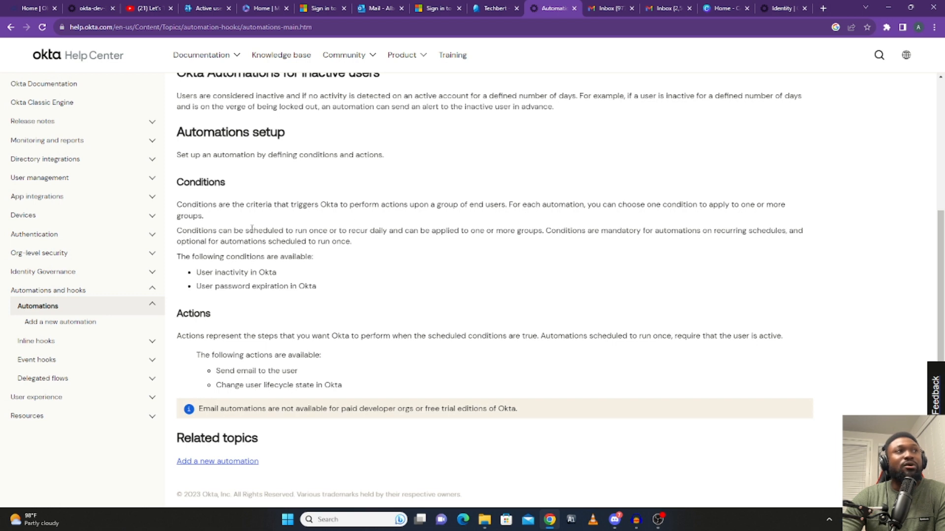
{"action": "scroll", "coordinate": [288, 270], "scroll_direction": "down", "scroll_amount": 1}
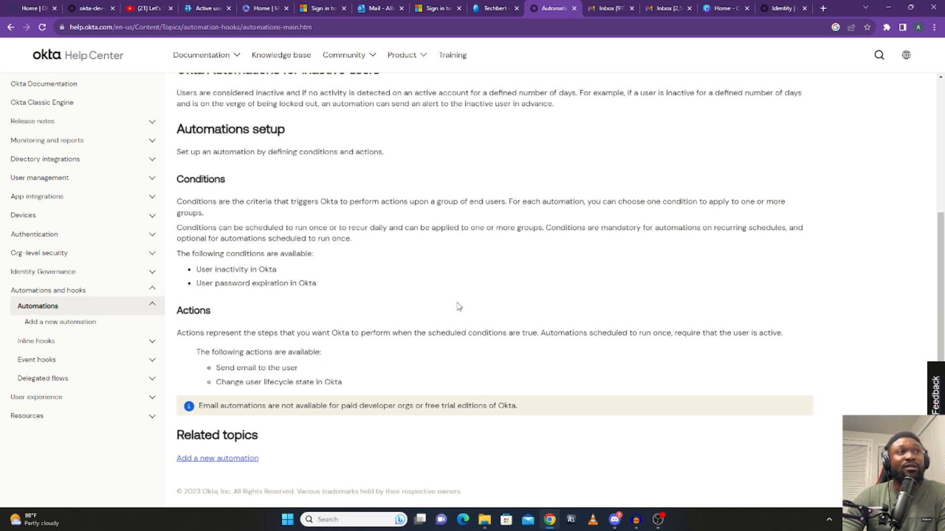
{"action": "scroll", "coordinate": [542, 342], "scroll_direction": "up", "scroll_amount": 4}
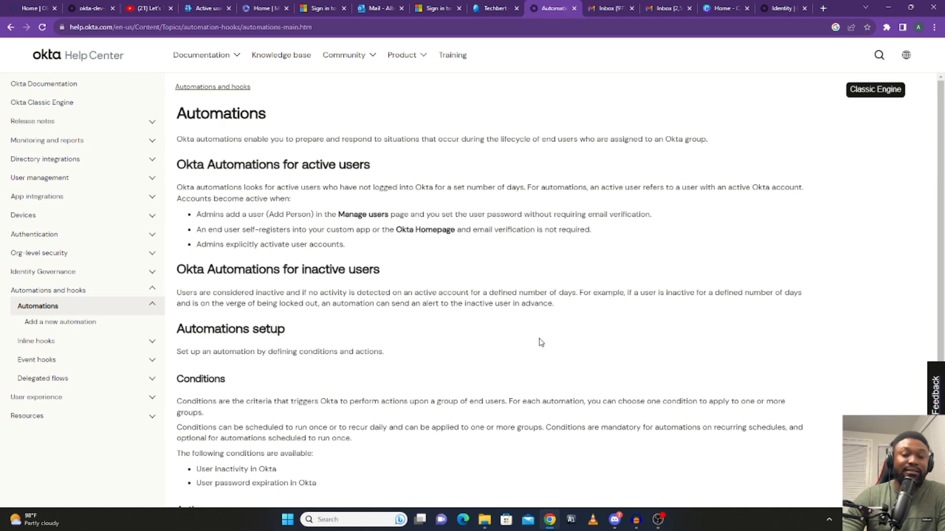
Step: Switch back to the Okta admin console and open the Automations page under Workflow
{"action": "left_click", "coordinate": [83, 10]}
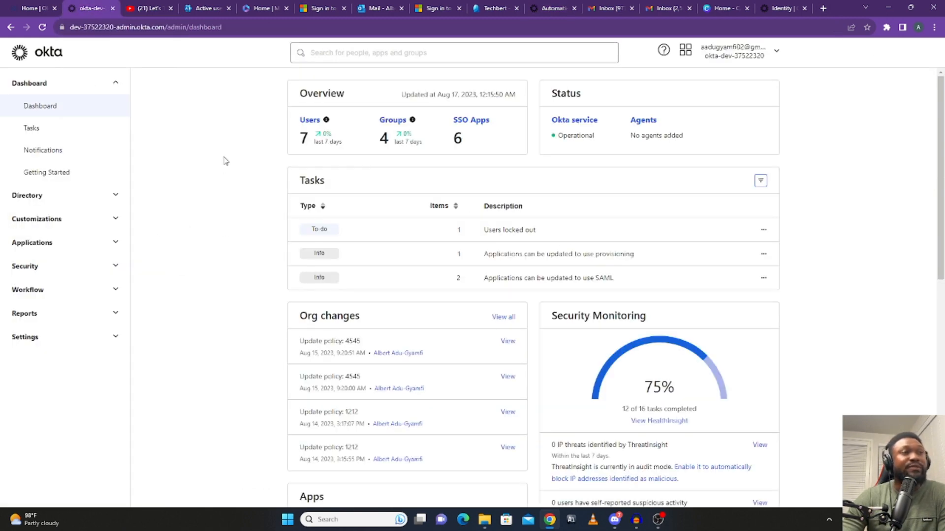
{"action": "left_click", "coordinate": [116, 83]}
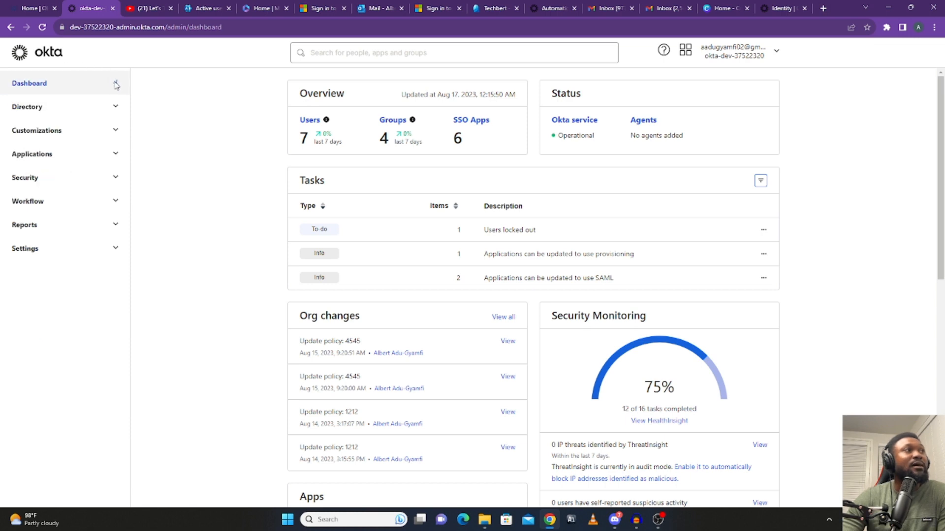
{"action": "left_click", "coordinate": [59, 206]}
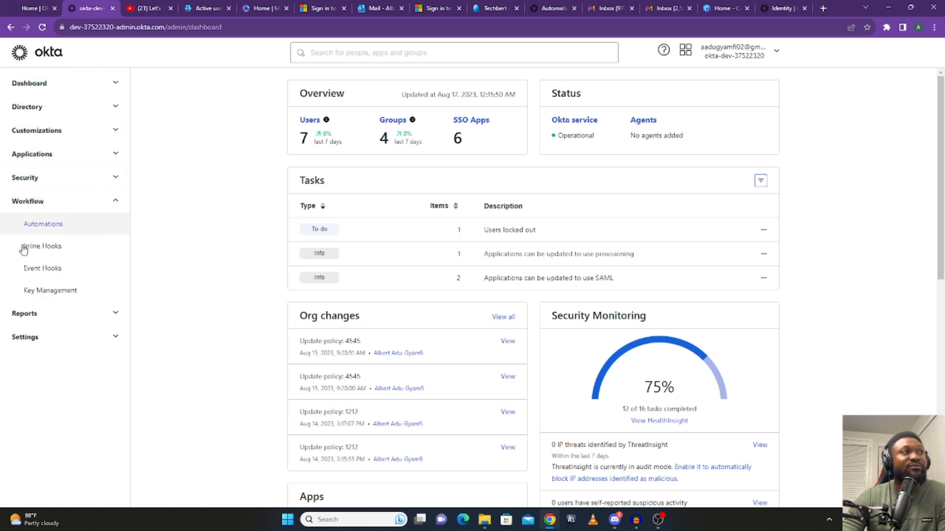
{"action": "left_click", "coordinate": [42, 226]}
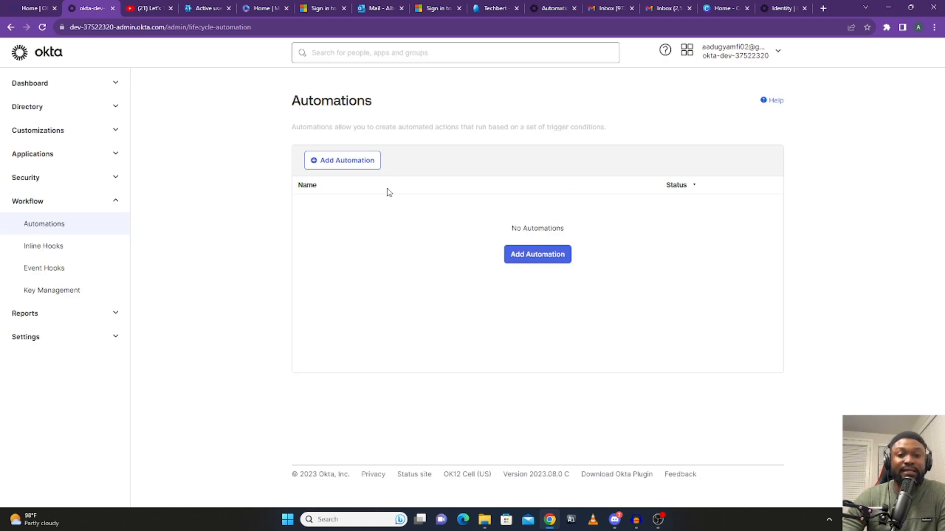
Step: Add a new automation named "Password Expiration" and save it
{"action": "left_click", "coordinate": [332, 165]}
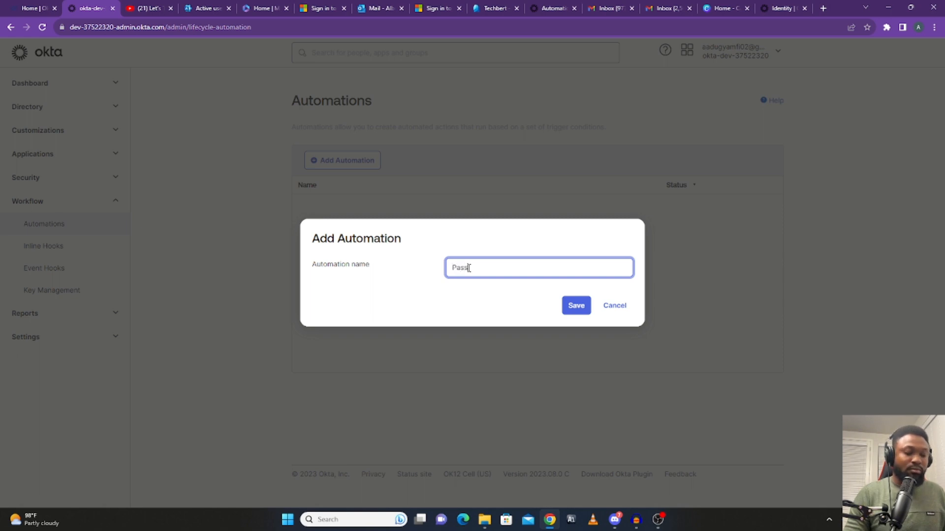
{"action": "type", "text": "word Expiration"}
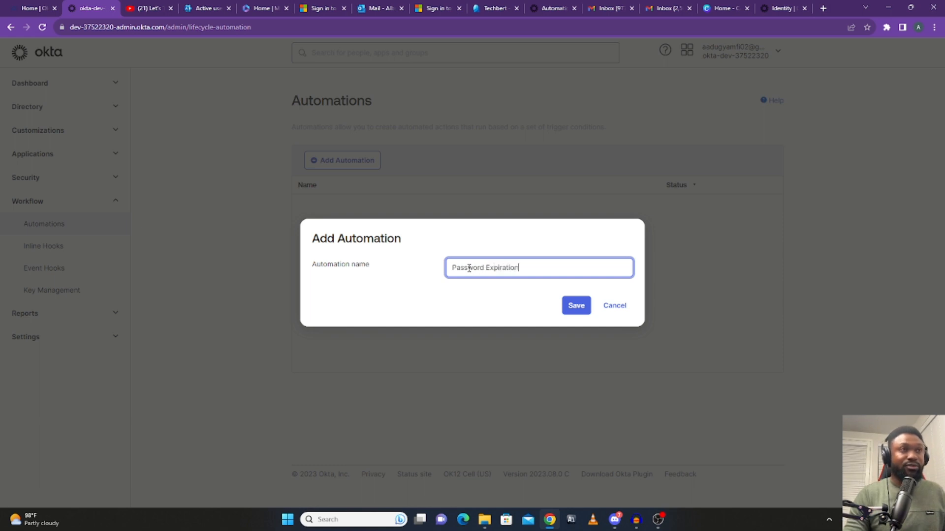
{"action": "left_click", "coordinate": [577, 306]}
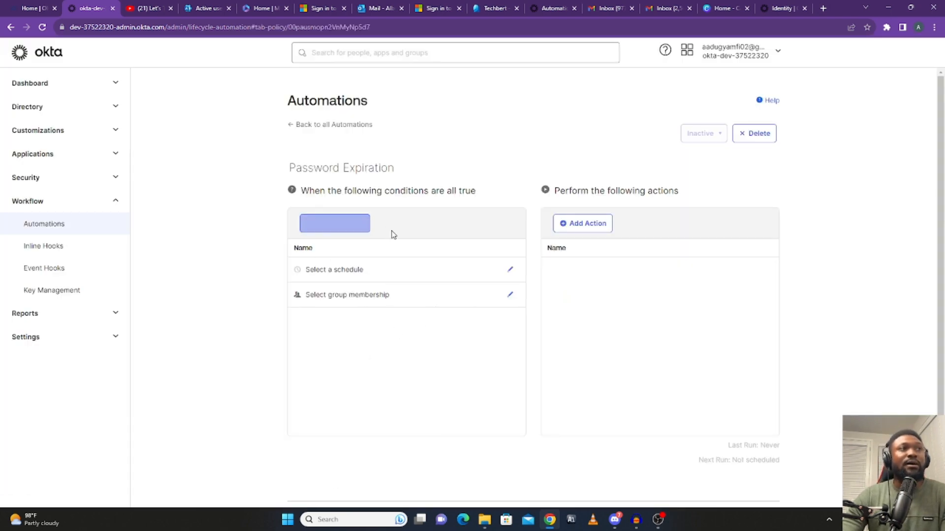
Step: Open the automation's schedule condition for editing, try the Run once option and set the schedule back to Run daily
{"action": "left_click", "coordinate": [350, 229]}
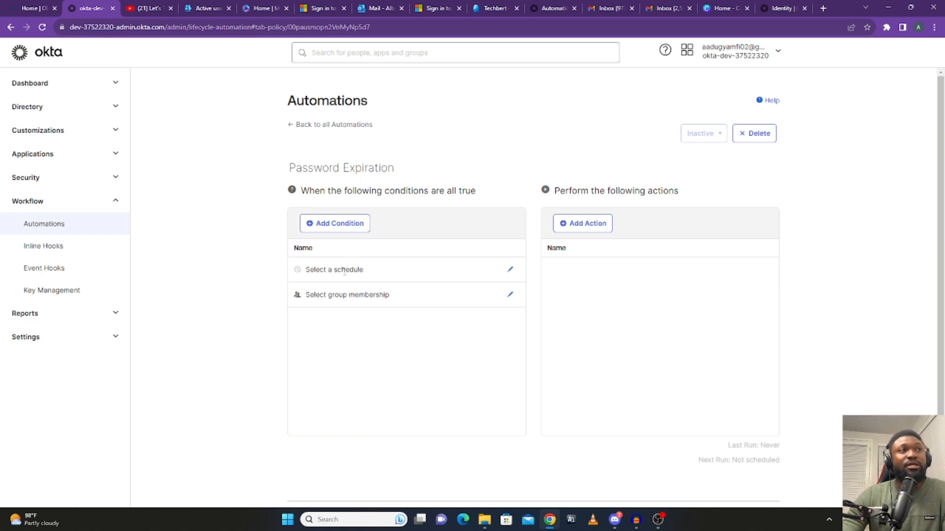
{"action": "left_click", "coordinate": [511, 273]}
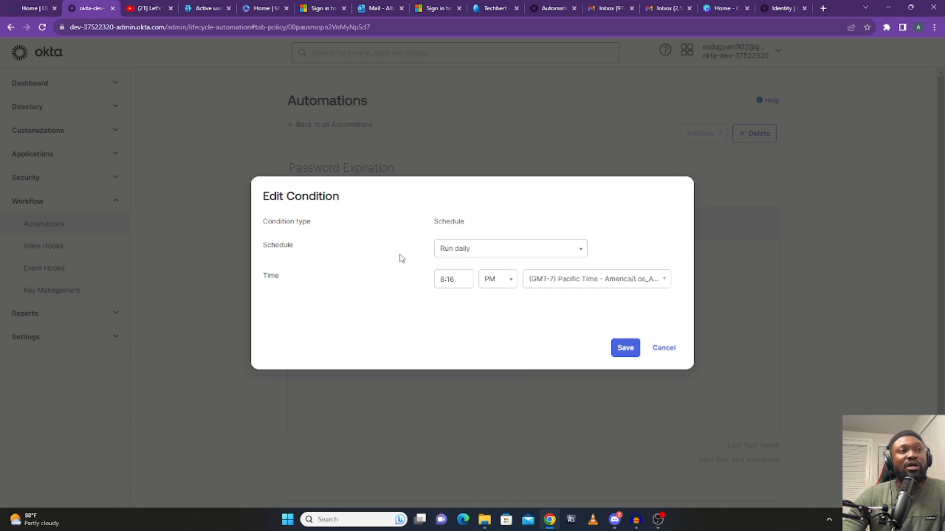
{"action": "left_click", "coordinate": [458, 253]}
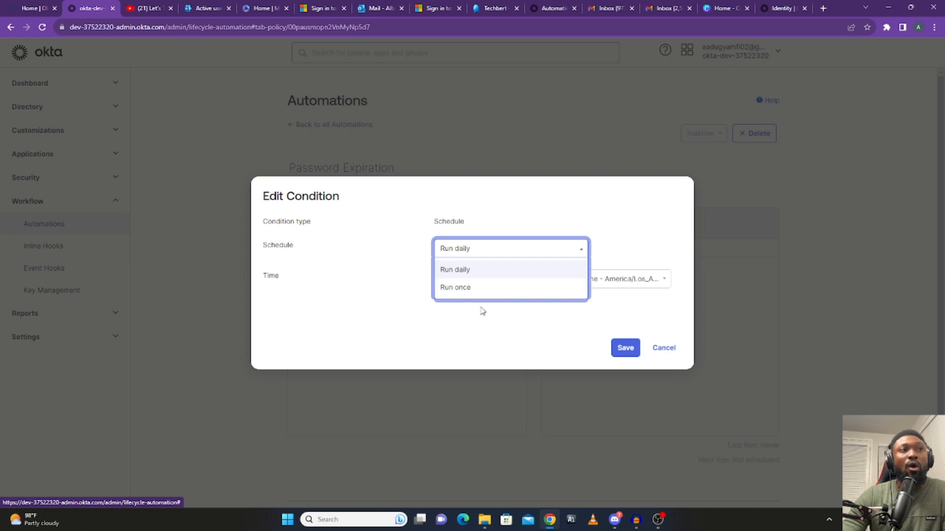
{"action": "left_click", "coordinate": [460, 289]}
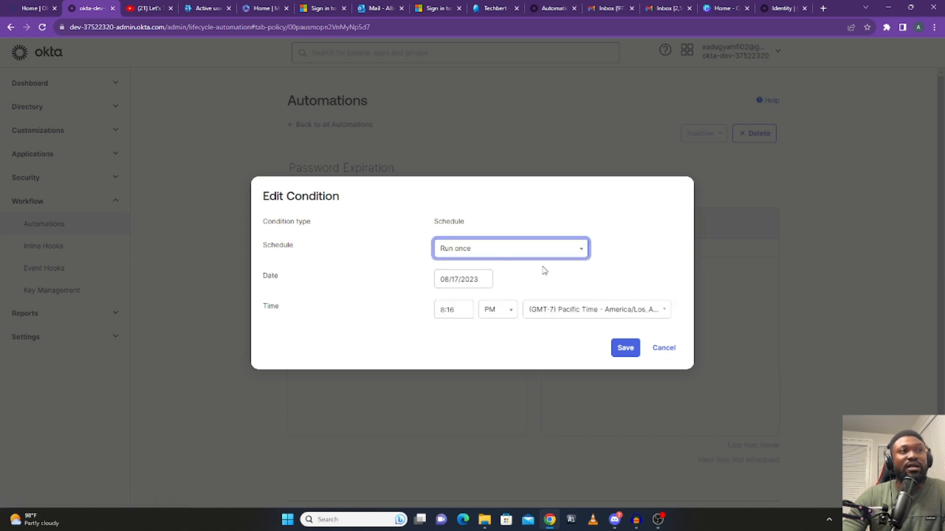
{"action": "left_click", "coordinate": [481, 254]}
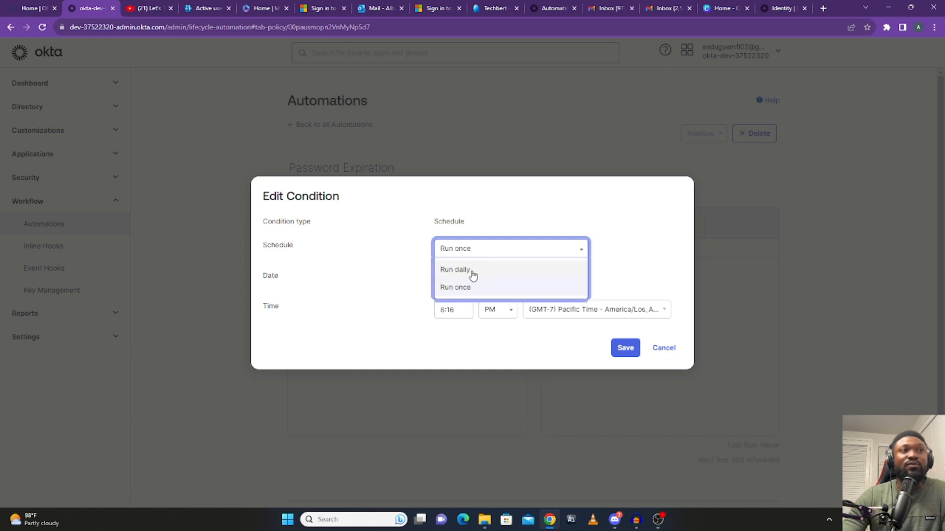
{"action": "left_click", "coordinate": [470, 271]}
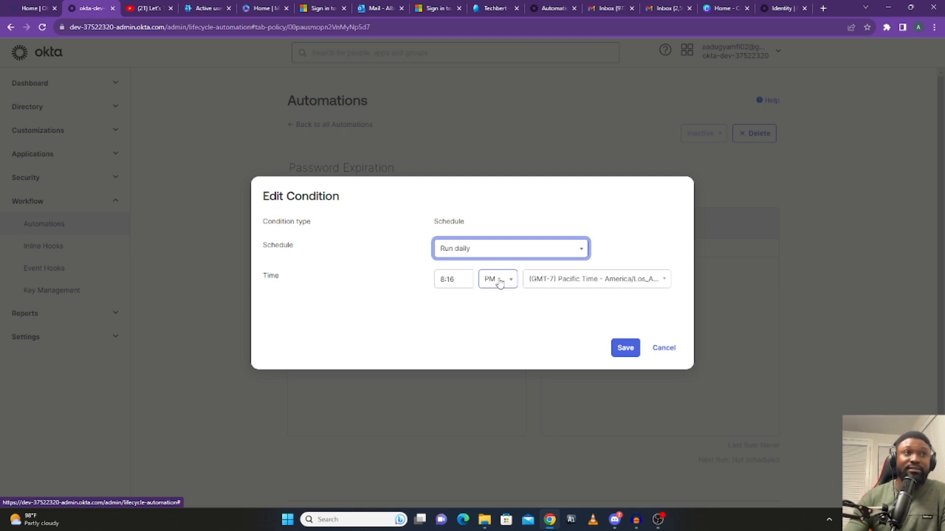
Step: Set the schedule condition to Run once with the date 12/26/2023
{"action": "left_click", "coordinate": [535, 260]}
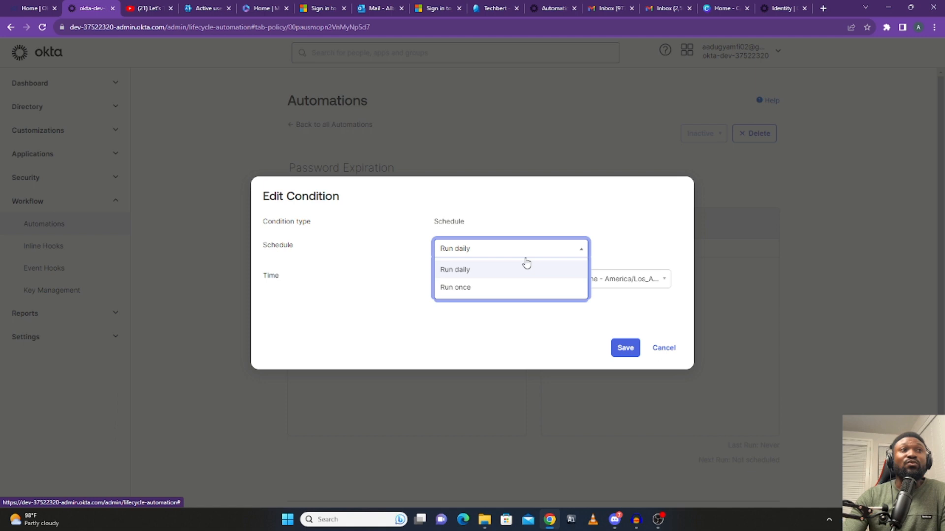
{"action": "left_click", "coordinate": [461, 290]}
{"action": "left_click", "coordinate": [450, 279]}
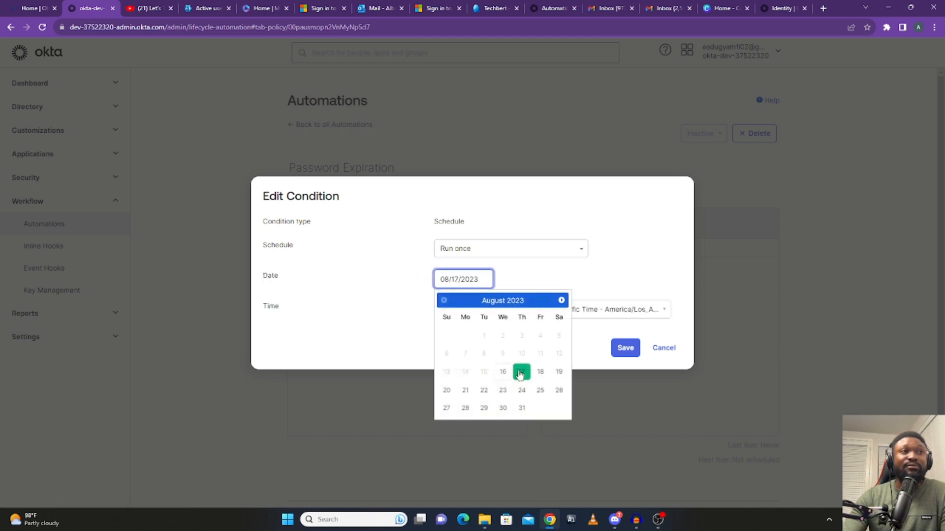
{"action": "left_click", "coordinate": [562, 300]}
{"action": "left_click", "coordinate": [562, 301]}
{"action": "left_click", "coordinate": [561, 300]}
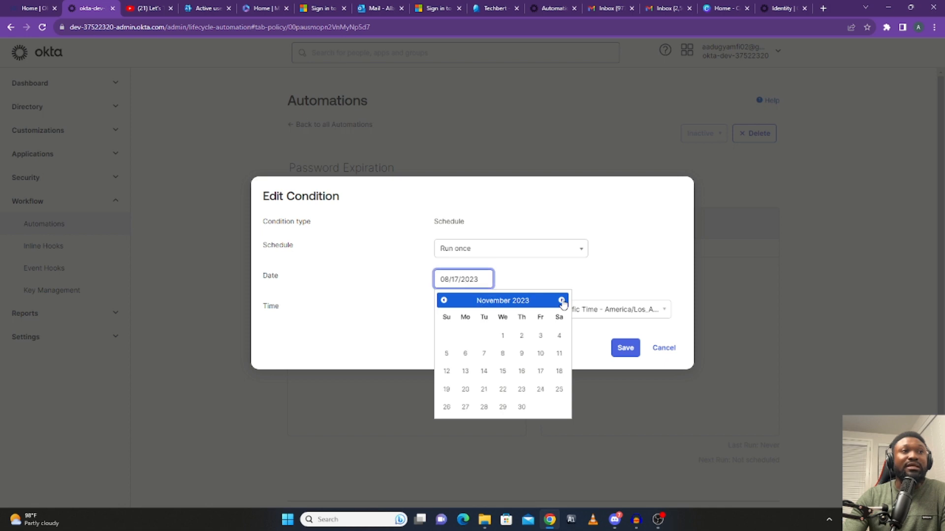
{"action": "left_click", "coordinate": [561, 301]}
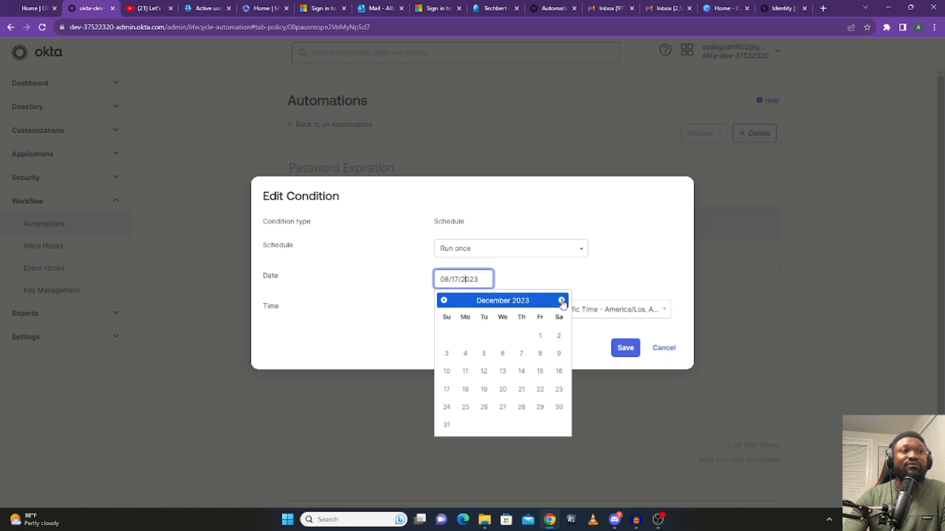
{"action": "left_click", "coordinate": [488, 415]}
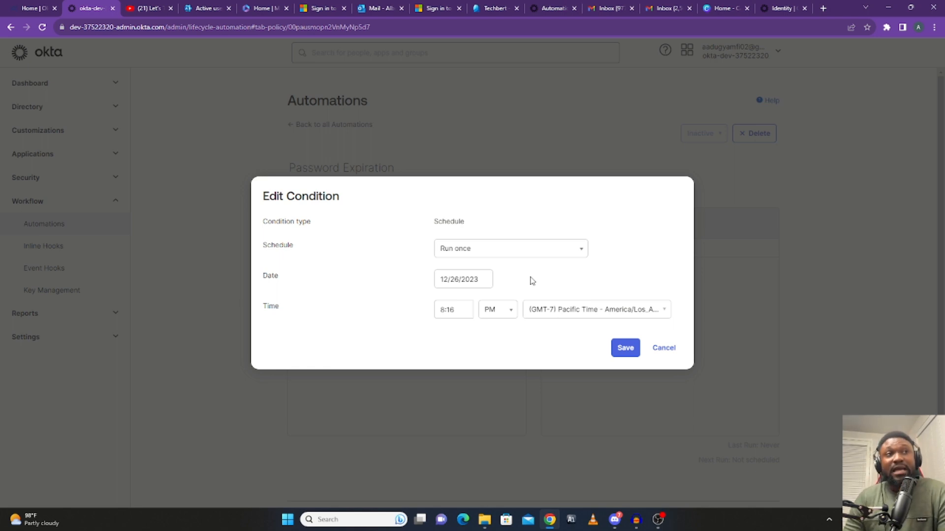
Step: Look through the November and December 2023 calendar for the run date and close it without picking another day
{"action": "left_click", "coordinate": [482, 279]}
{"action": "left_click", "coordinate": [443, 300]}
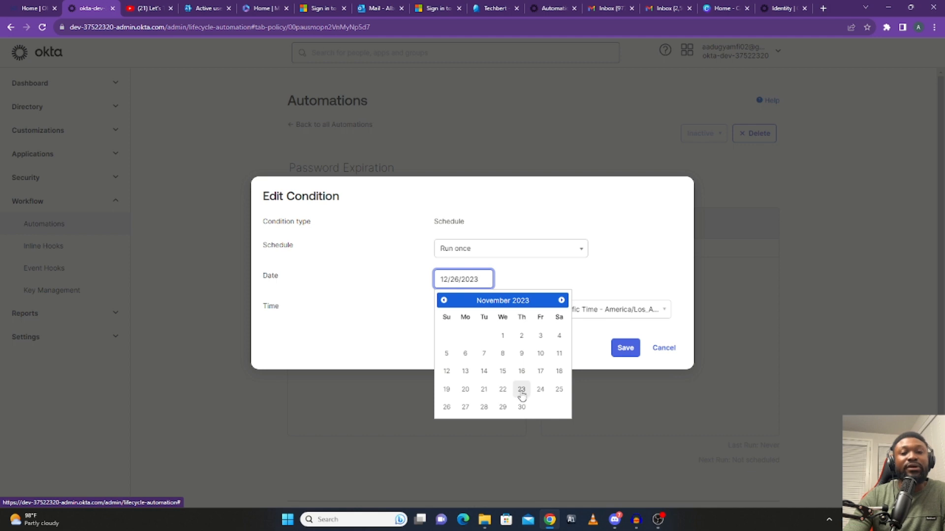
{"action": "left_click", "coordinate": [560, 301]}
{"action": "left_click", "coordinate": [573, 285]}
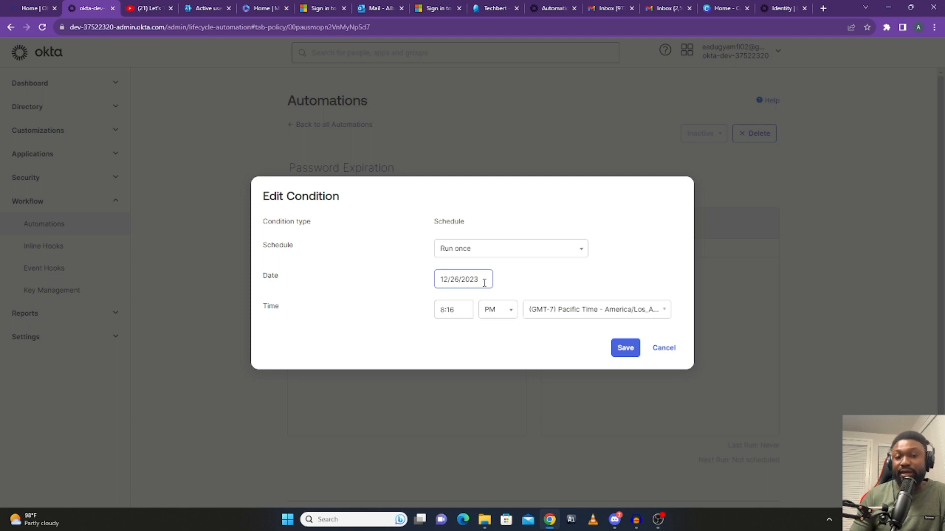
Step: Switch the schedule to Run daily and change the run time to AM
{"action": "left_click", "coordinate": [536, 252]}
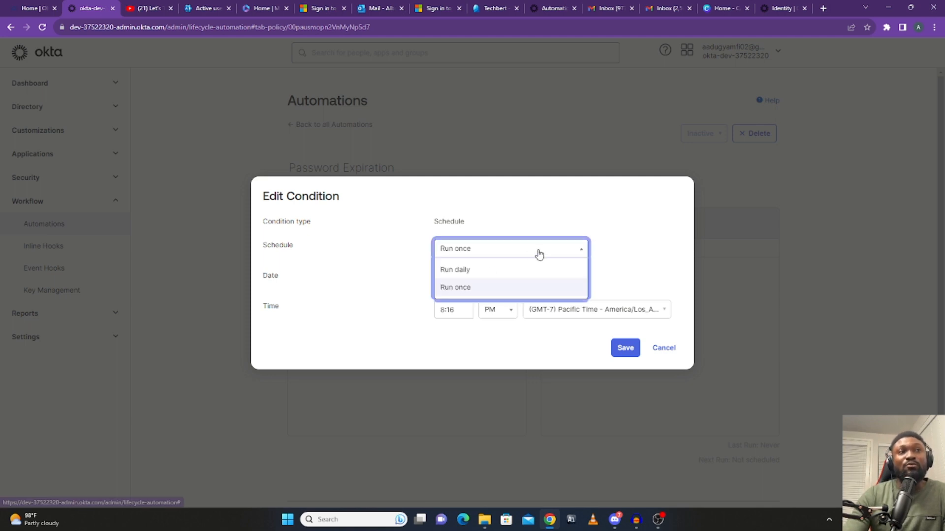
{"action": "left_click", "coordinate": [475, 277]}
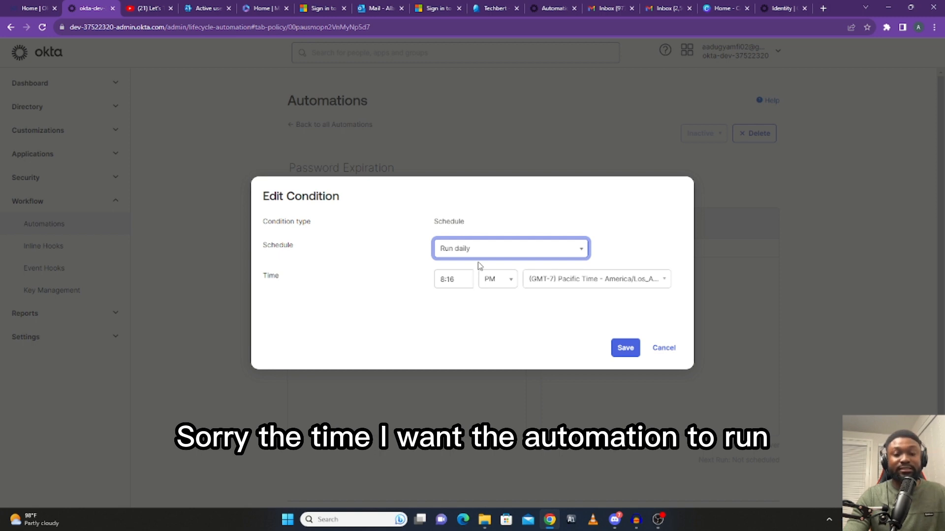
{"action": "left_click", "coordinate": [462, 282]}
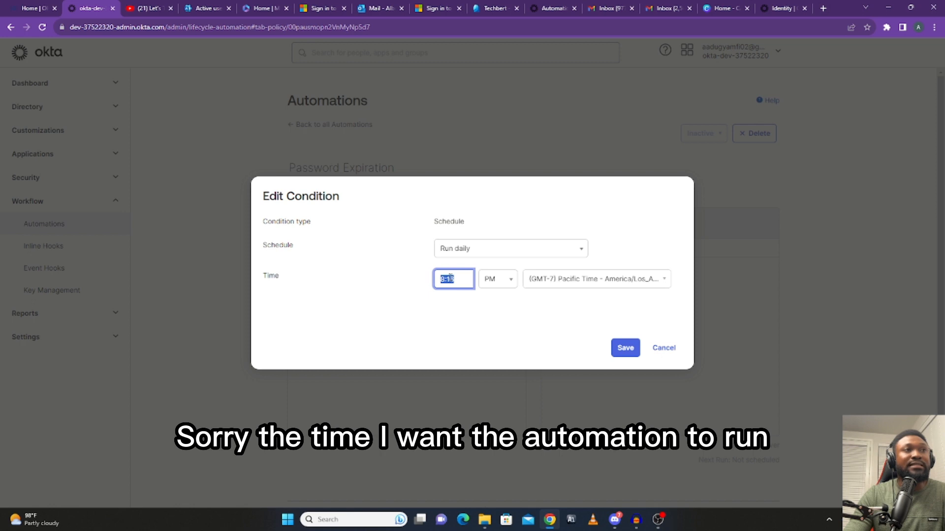
{"action": "left_click", "coordinate": [459, 279]}
{"action": "left_click", "coordinate": [508, 280]}
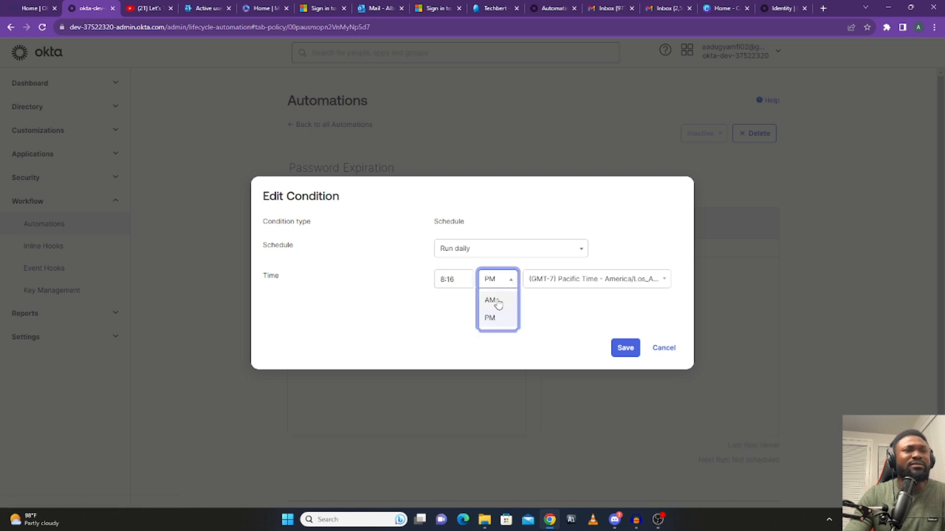
{"action": "left_click", "coordinate": [496, 300]}
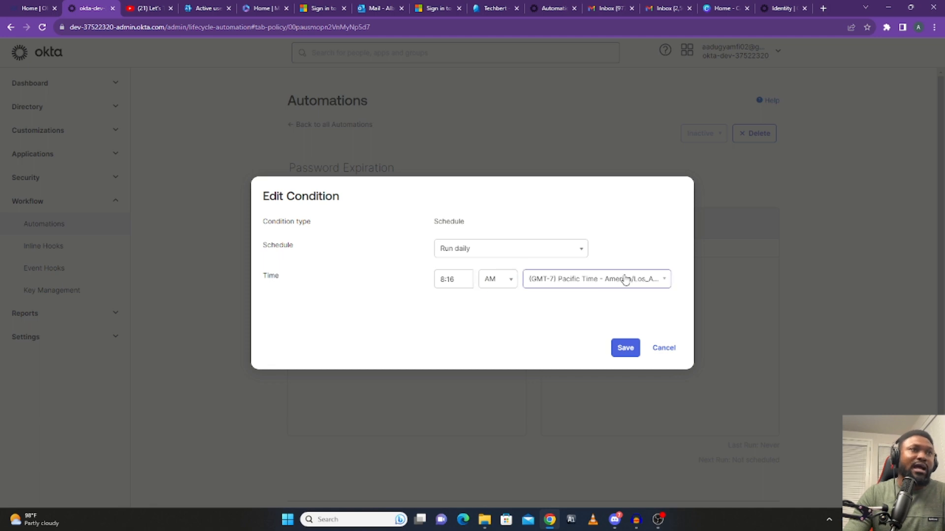
Step: Browse the available time zones for the schedule and close the list without choosing a different one
{"action": "left_click", "coordinate": [659, 280]}
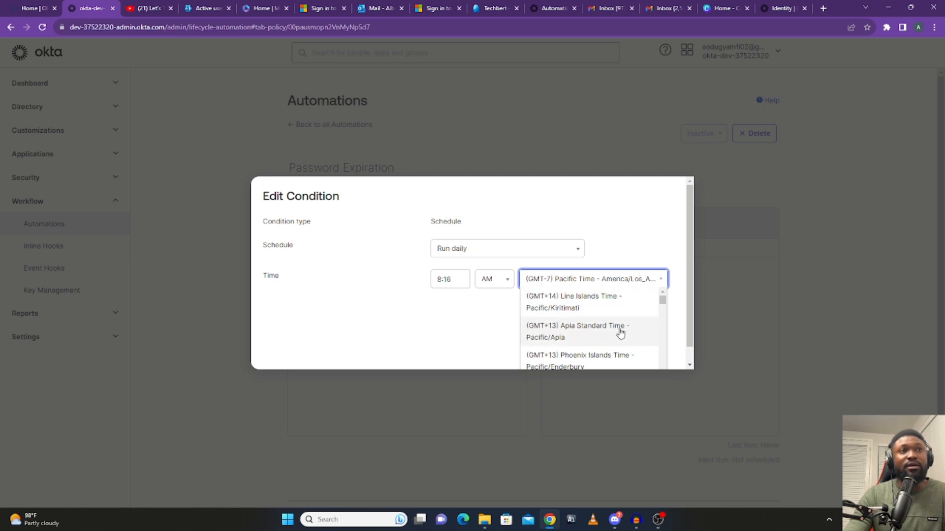
{"action": "scroll", "coordinate": [637, 327], "scroll_direction": "down", "scroll_amount": 3}
{"action": "scroll", "coordinate": [630, 327], "scroll_direction": "down", "scroll_amount": 15}
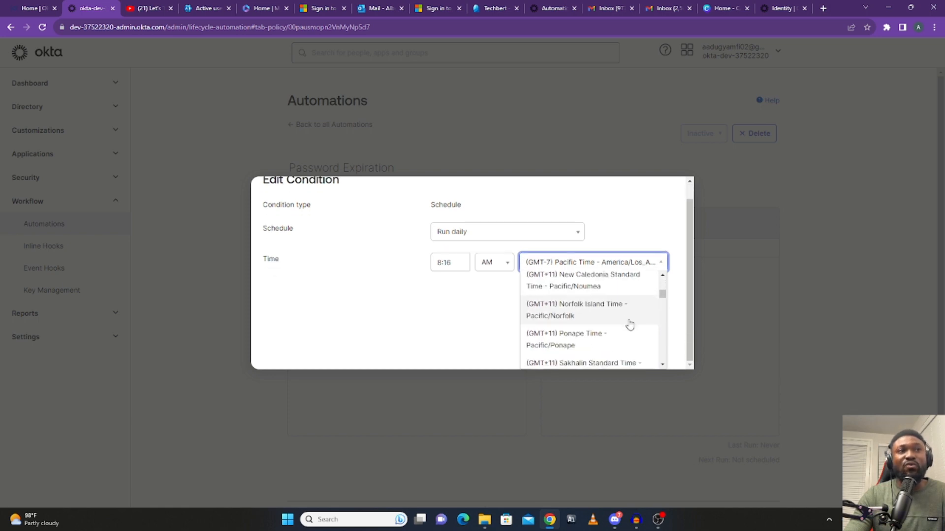
{"action": "scroll", "coordinate": [629, 324], "scroll_direction": "down", "scroll_amount": 10}
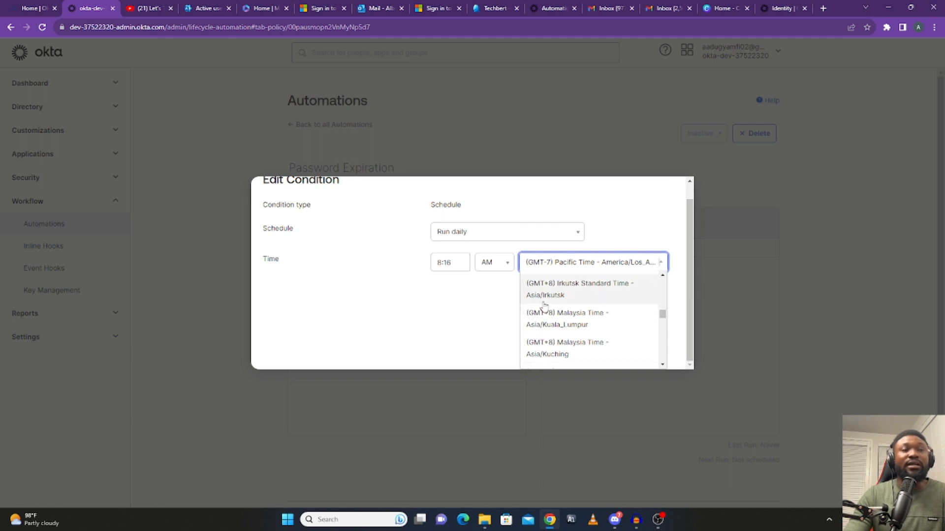
{"action": "left_click", "coordinate": [650, 223]}
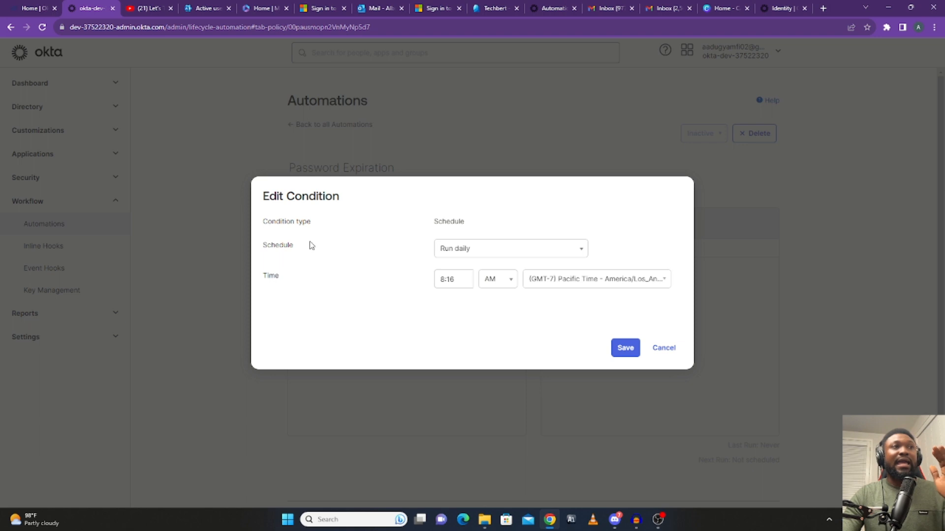
Step: Check the daily run time and save the schedule condition
{"action": "left_click", "coordinate": [445, 284]}
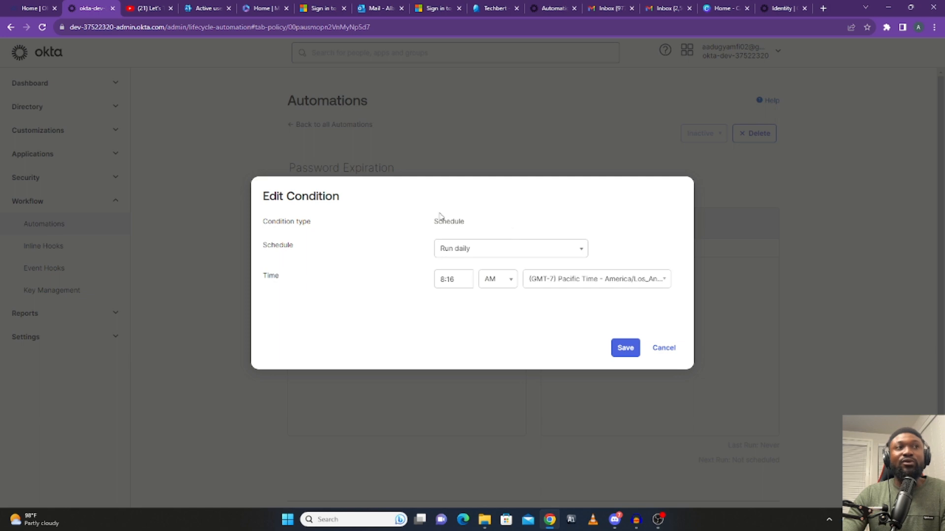
{"action": "left_click", "coordinate": [448, 285]}
{"action": "left_click", "coordinate": [483, 295]}
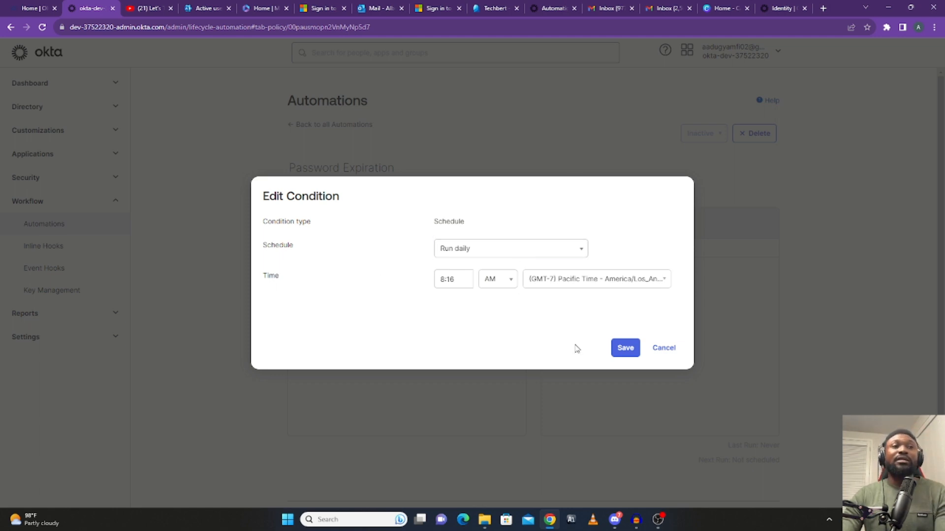
{"action": "left_click", "coordinate": [625, 348]}
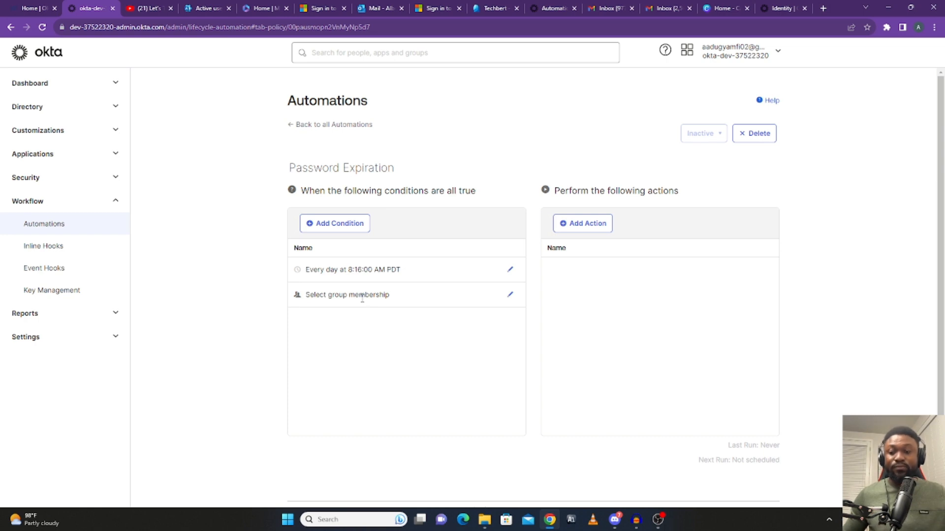
Step: Open the group membership condition for editing and apply it to the HR group
{"action": "left_click", "coordinate": [510, 296]}
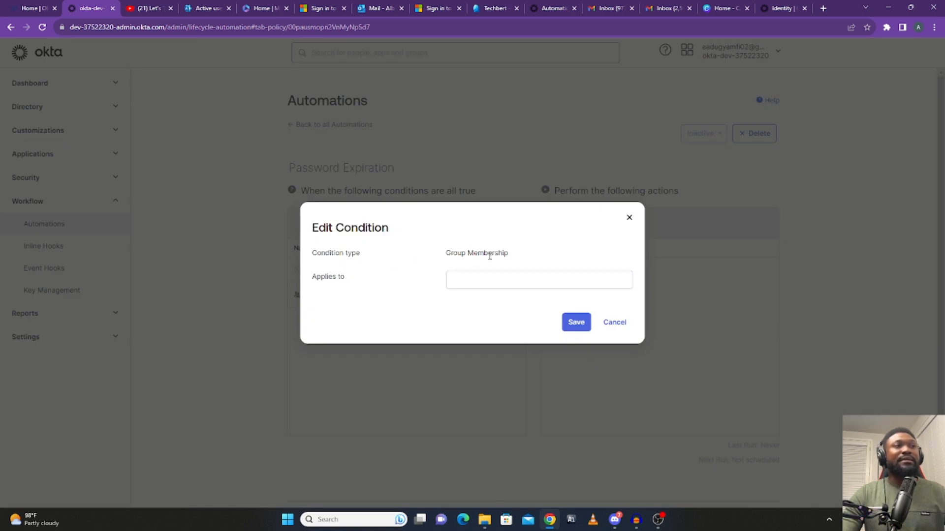
{"action": "left_click", "coordinate": [484, 280]}
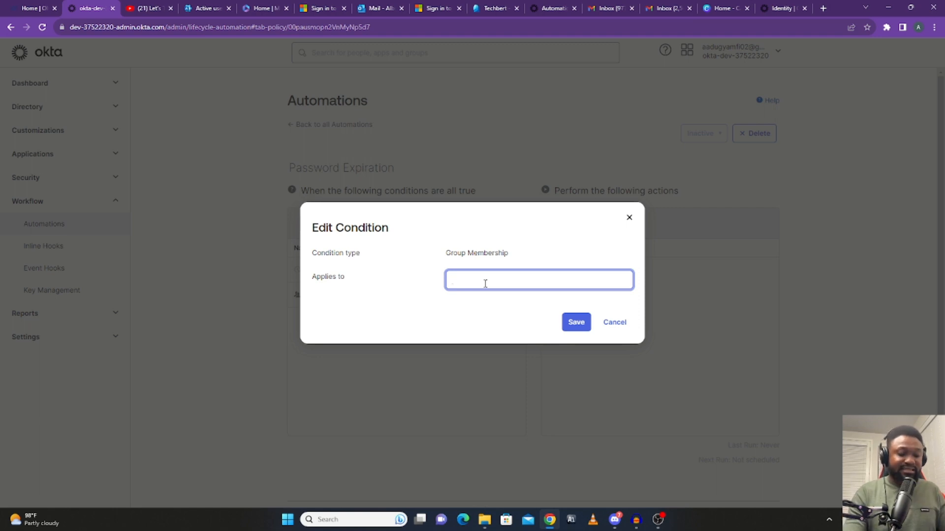
{"action": "type", "text": "Hr"}
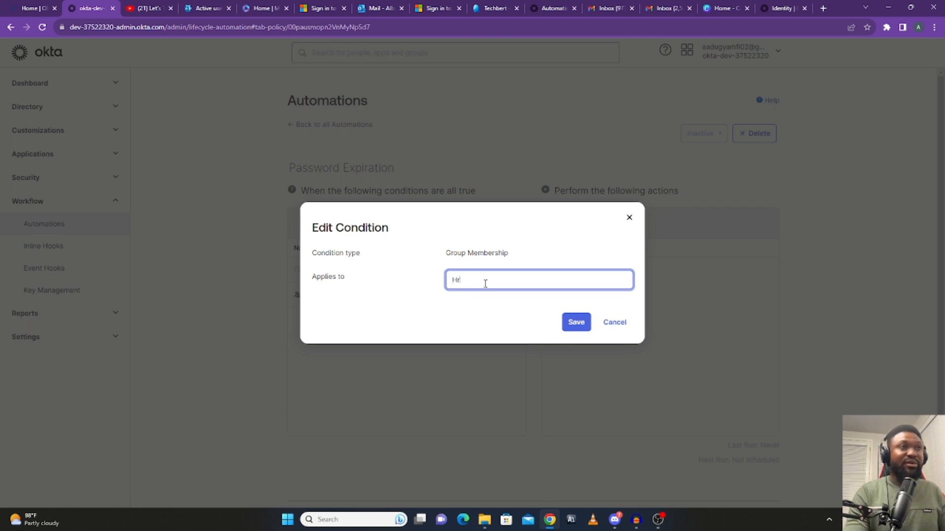
{"action": "left_click", "coordinate": [472, 315]}
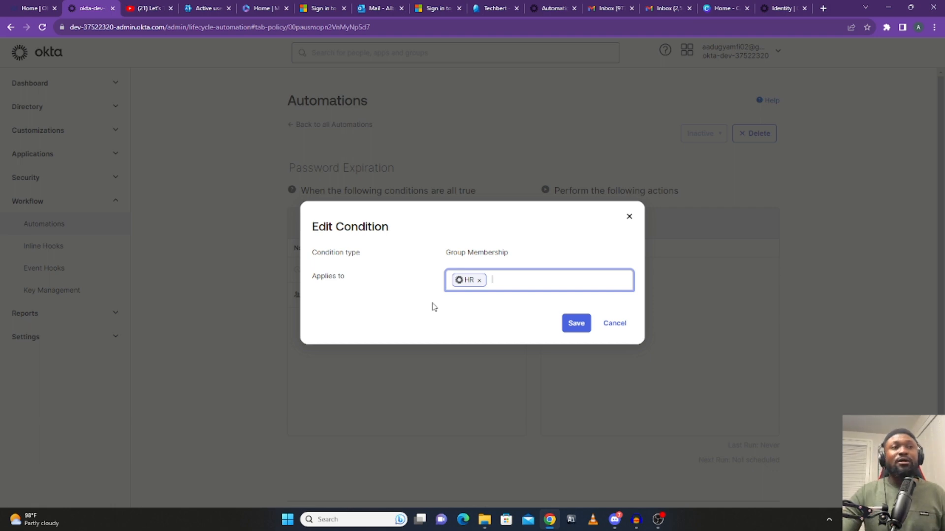
Step: Replace the HR group with the Everyone group in the group membership condition
{"action": "left_click", "coordinate": [478, 280]}
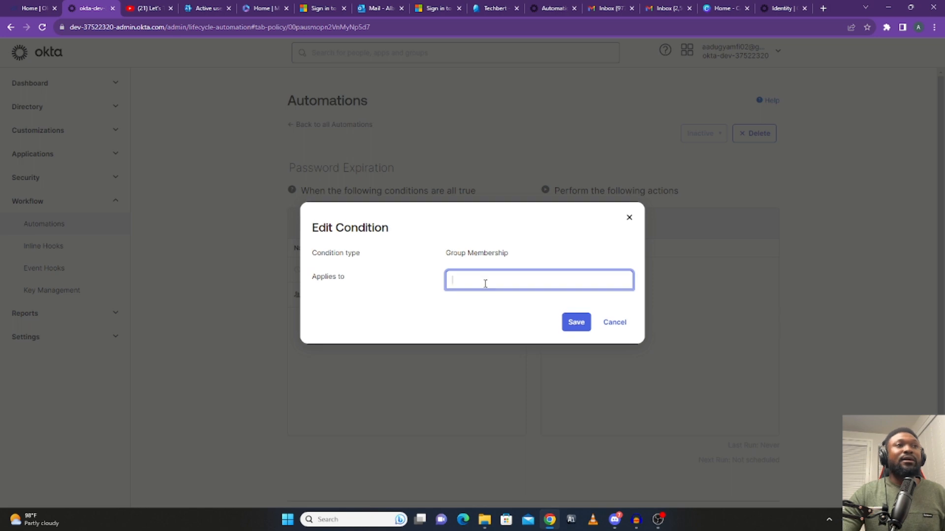
{"action": "type", "text": "E"}
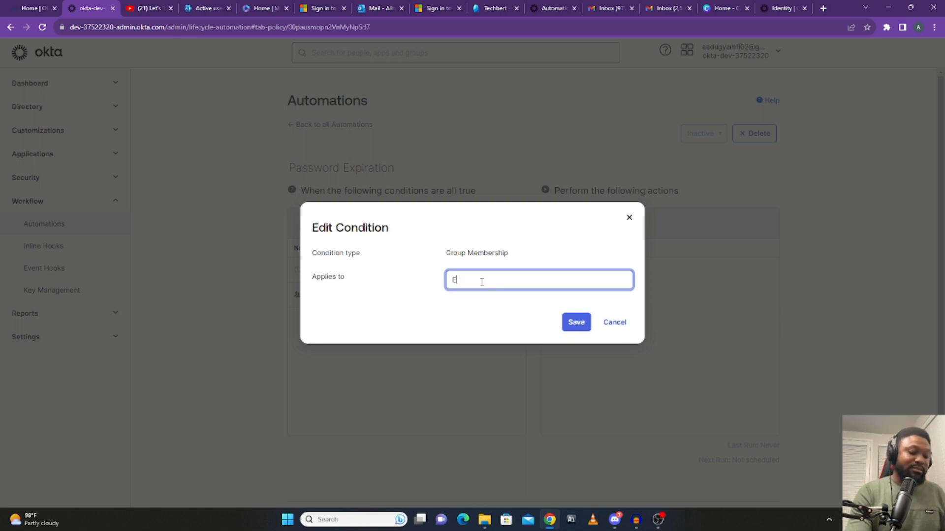
{"action": "type", "text": "very"}
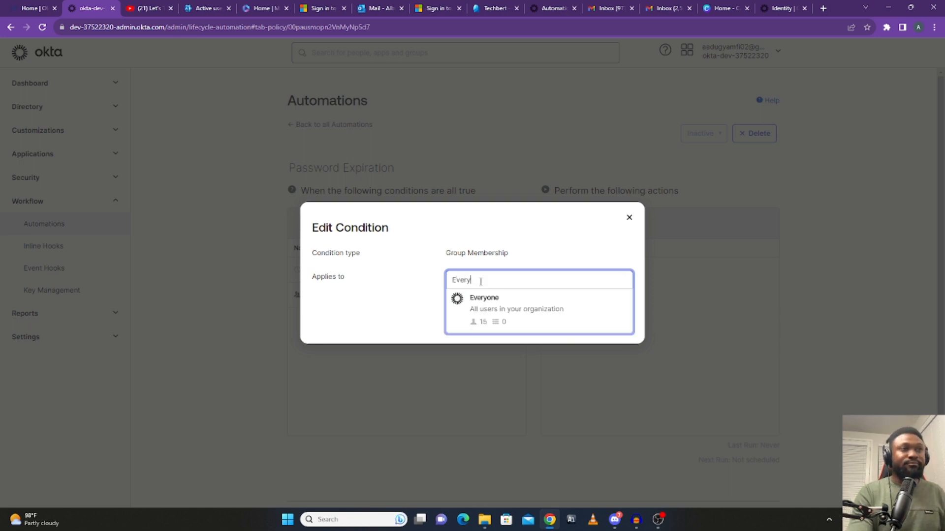
{"action": "left_click", "coordinate": [485, 308]}
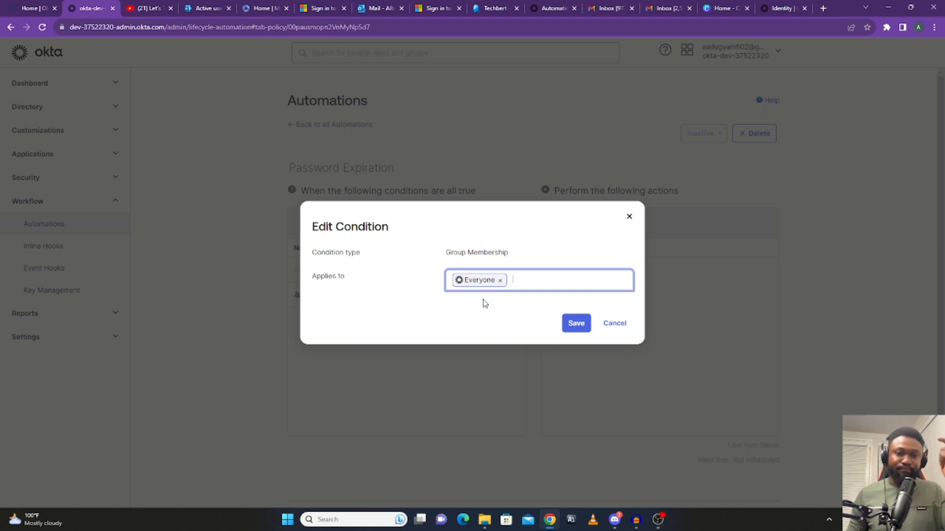
Step: Remove and reselect the Everyone group in the group membership condition, and save the condition
{"action": "left_click", "coordinate": [499, 280]}
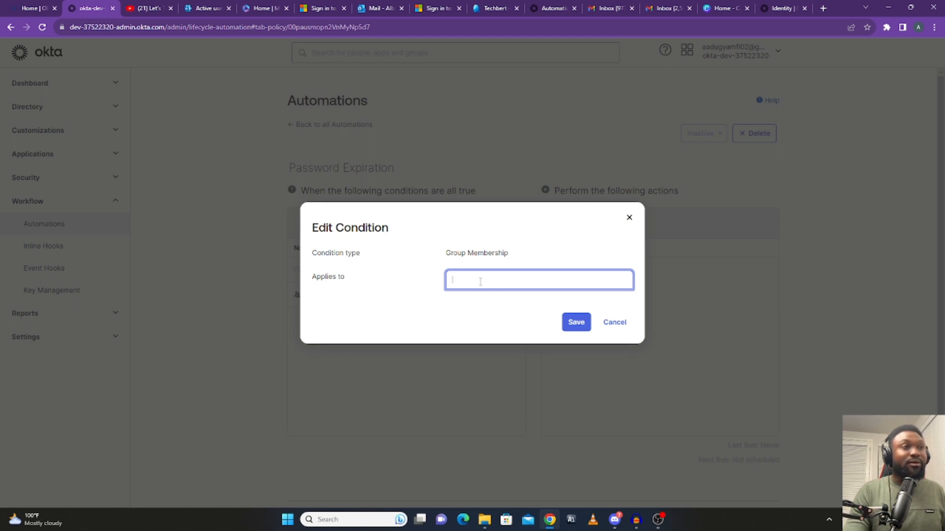
{"action": "type", "text": "Every"}
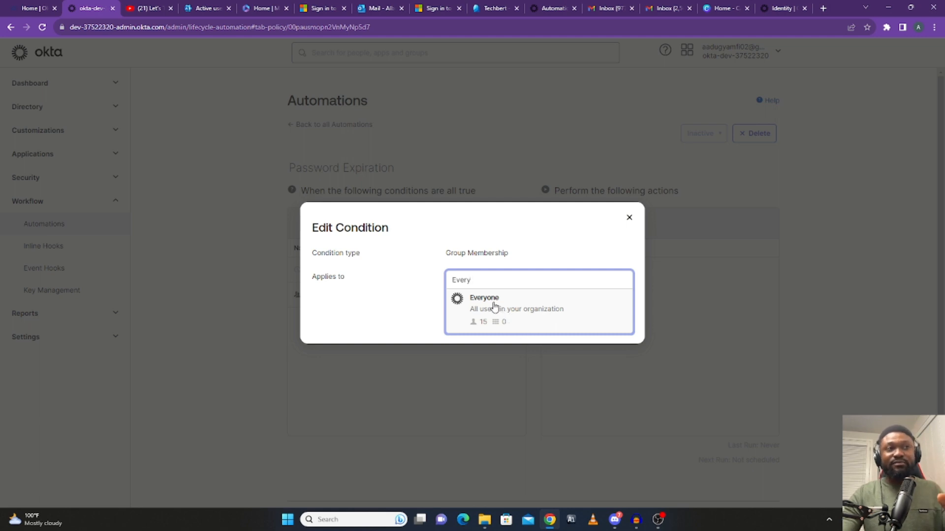
{"action": "left_click", "coordinate": [495, 307]}
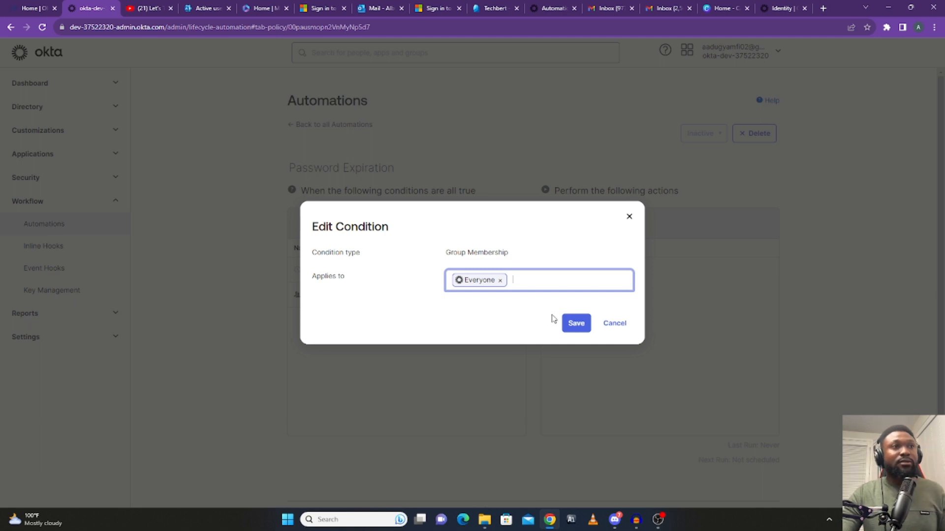
{"action": "left_click", "coordinate": [573, 323]}
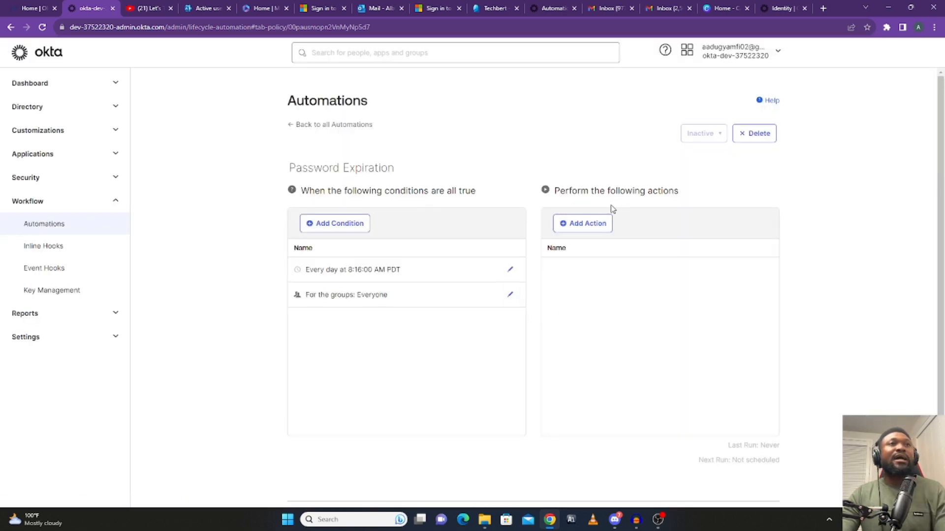
Step: Open a new action for the automation and check the available action types against the Okta help page on automations
{"action": "left_click", "coordinate": [580, 231]}
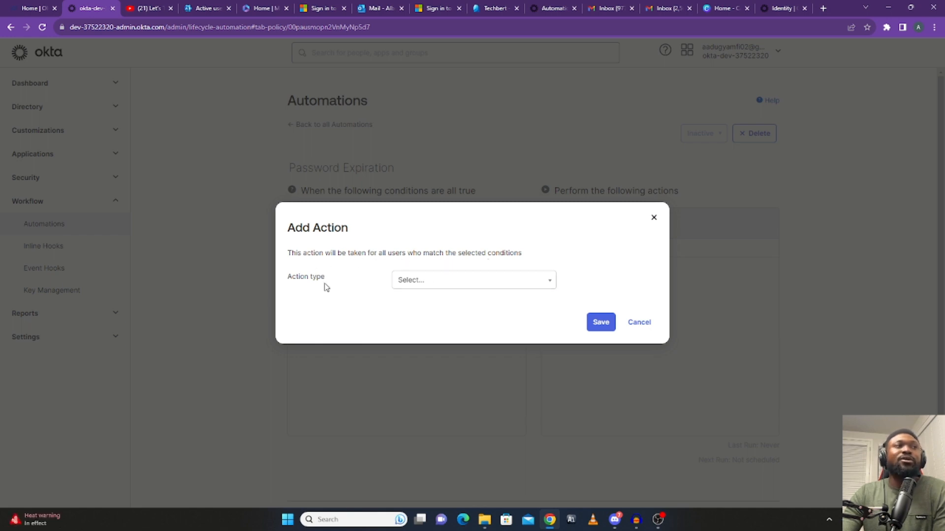
{"action": "left_click", "coordinate": [432, 282]}
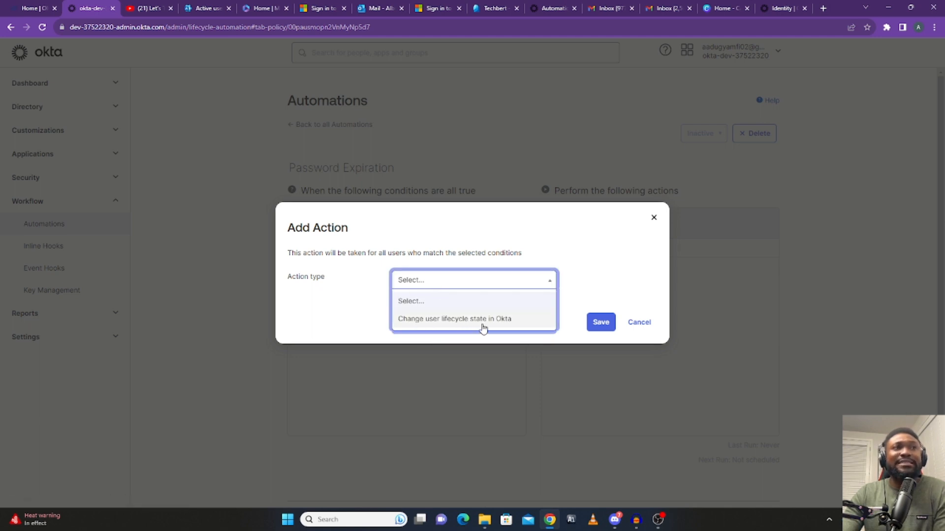
{"action": "left_click", "coordinate": [554, 12]}
{"action": "scroll", "coordinate": [472, 417], "scroll_direction": "down", "scroll_amount": 5}
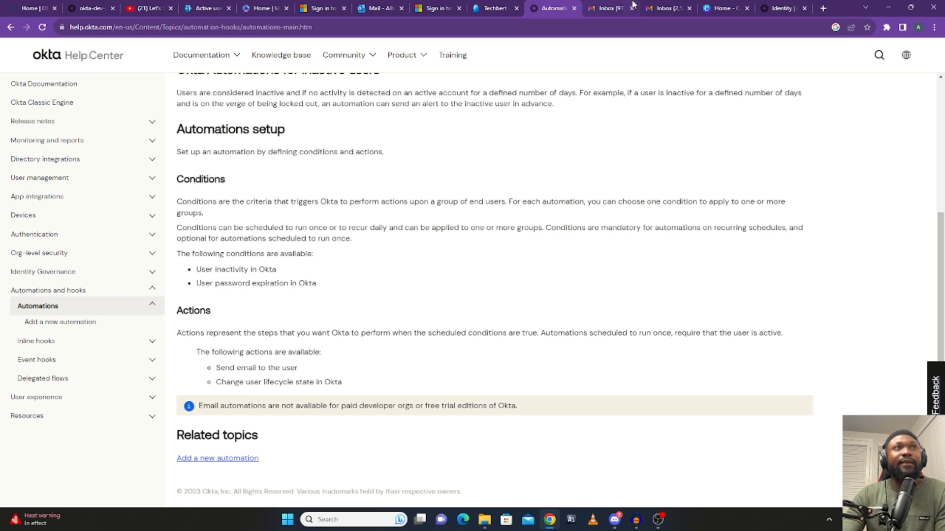
{"action": "left_click", "coordinate": [93, 10]}
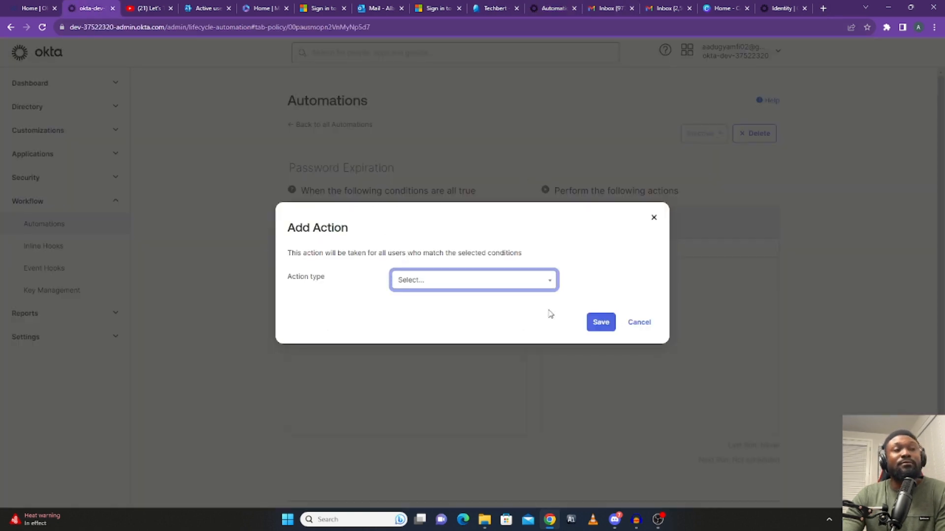
Step: Set the new action to change the user lifecycle state in Okta to Suspended, and save it
{"action": "left_click", "coordinate": [549, 285]}
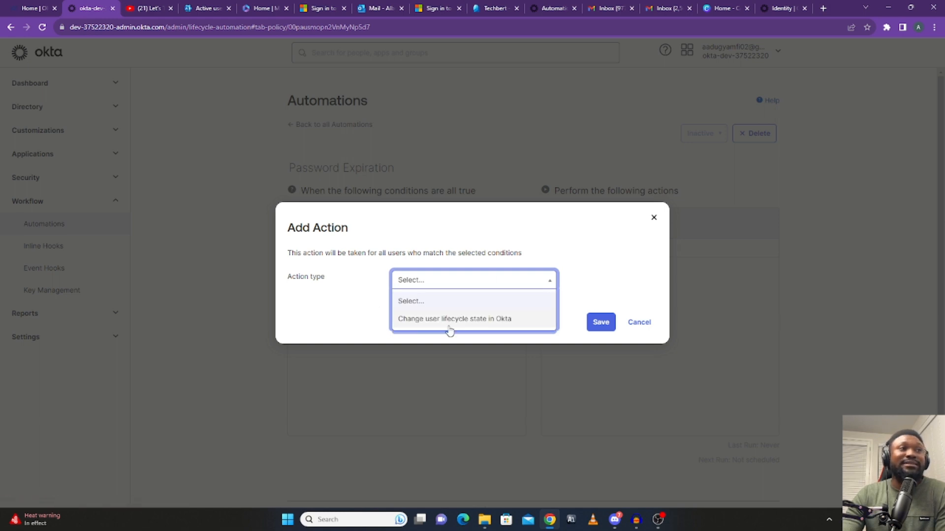
{"action": "left_click", "coordinate": [487, 319]}
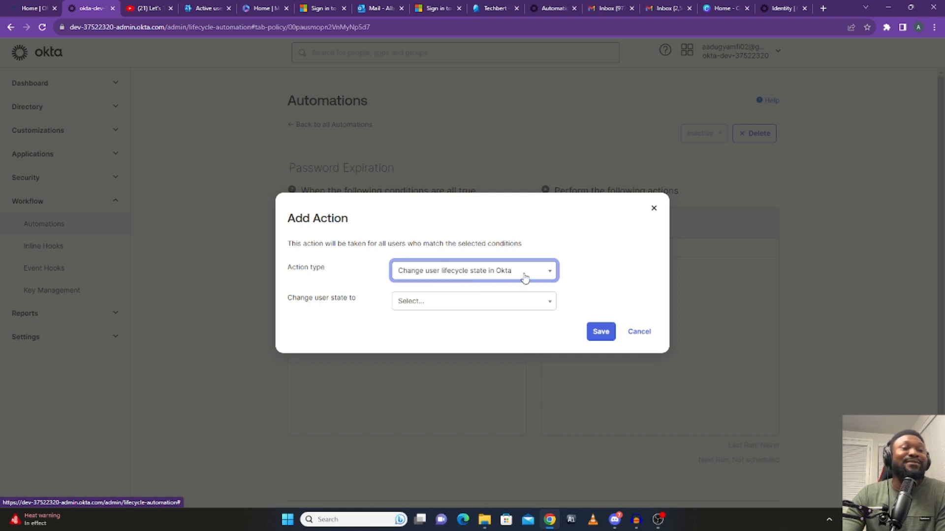
{"action": "left_click", "coordinate": [401, 307]}
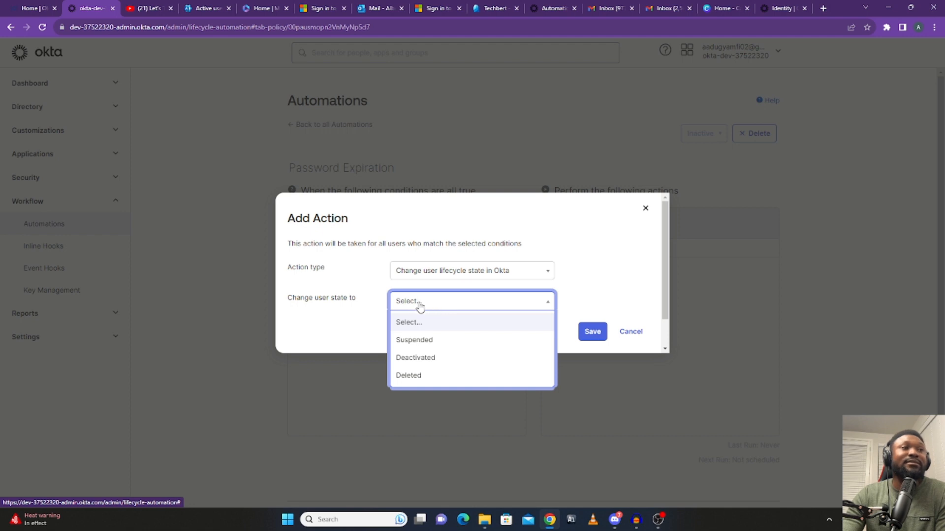
{"action": "left_click", "coordinate": [425, 346]}
{"action": "left_click", "coordinate": [601, 333]}
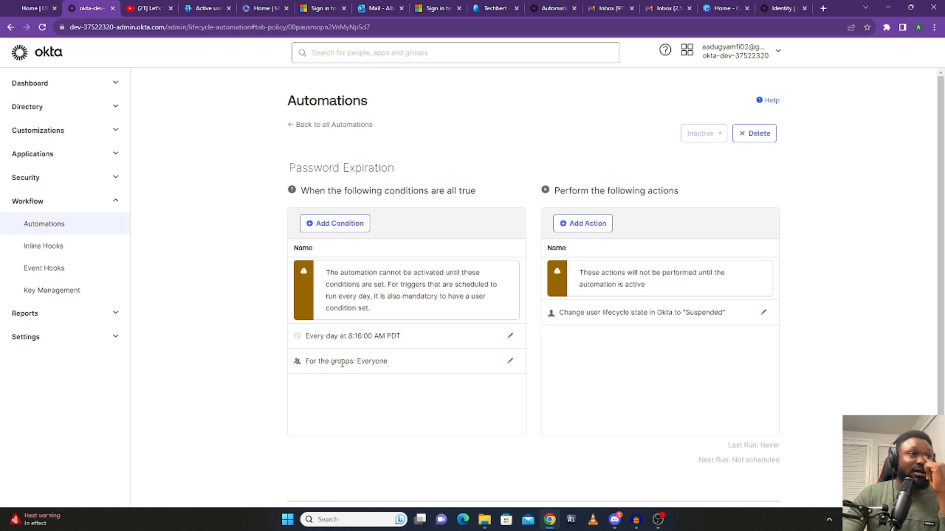
Step: Add a User password expiration in Okta condition for passwords that expire in 10 days, and save it
{"action": "left_click", "coordinate": [344, 225]}
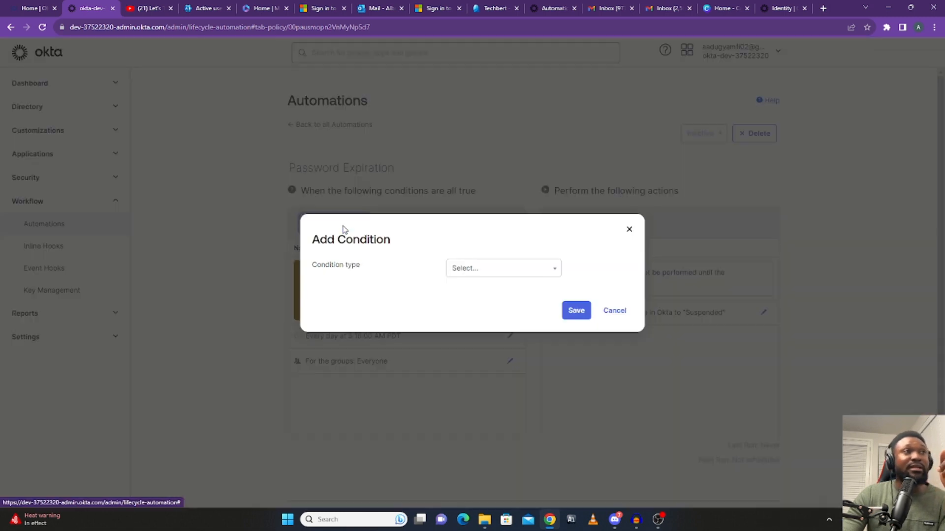
{"action": "left_click", "coordinate": [497, 271]}
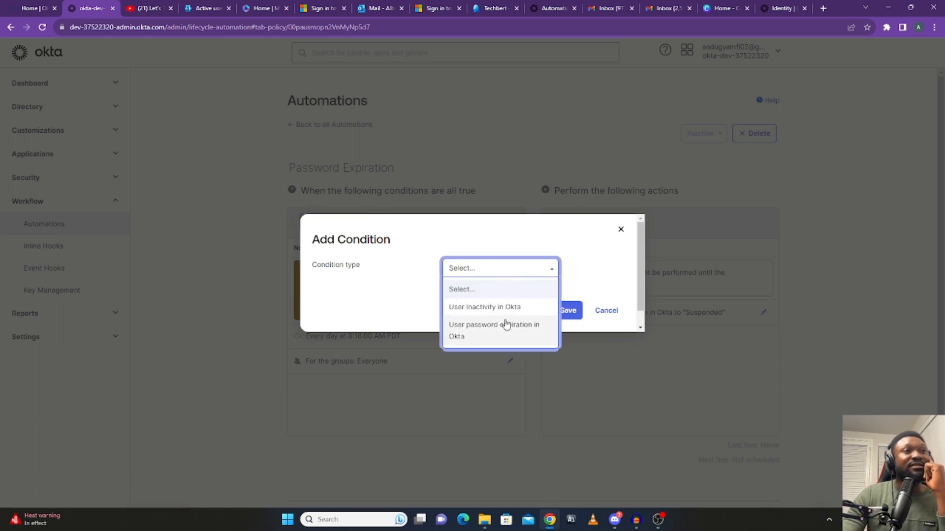
{"action": "left_click", "coordinate": [465, 333]}
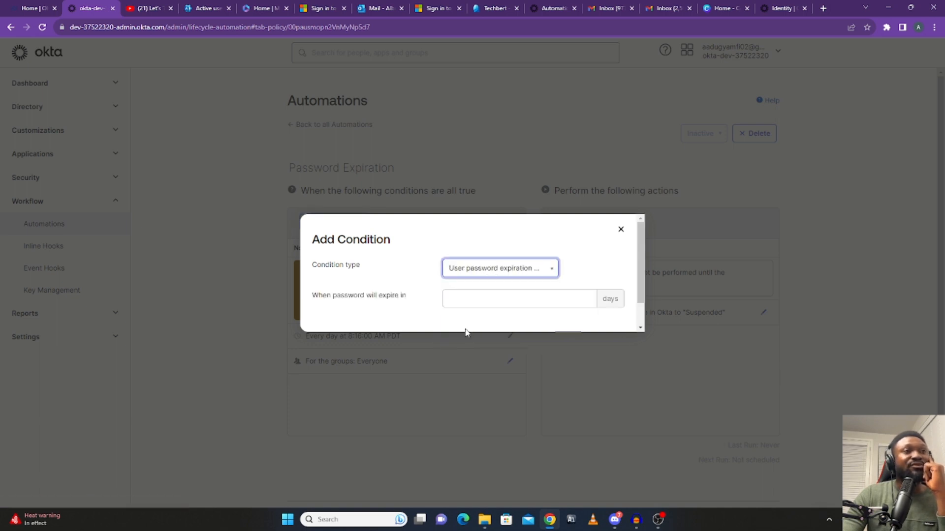
{"action": "left_click", "coordinate": [471, 286]}
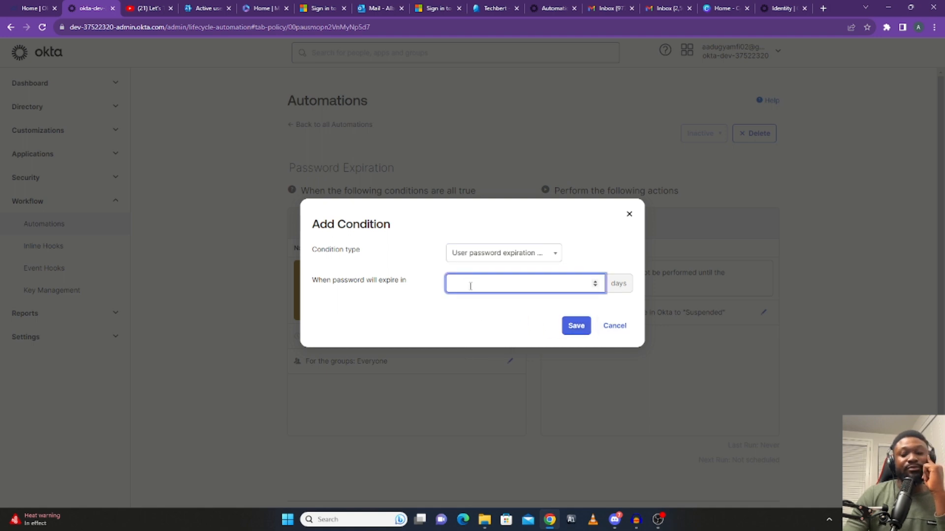
{"action": "left_click", "coordinate": [574, 326]}
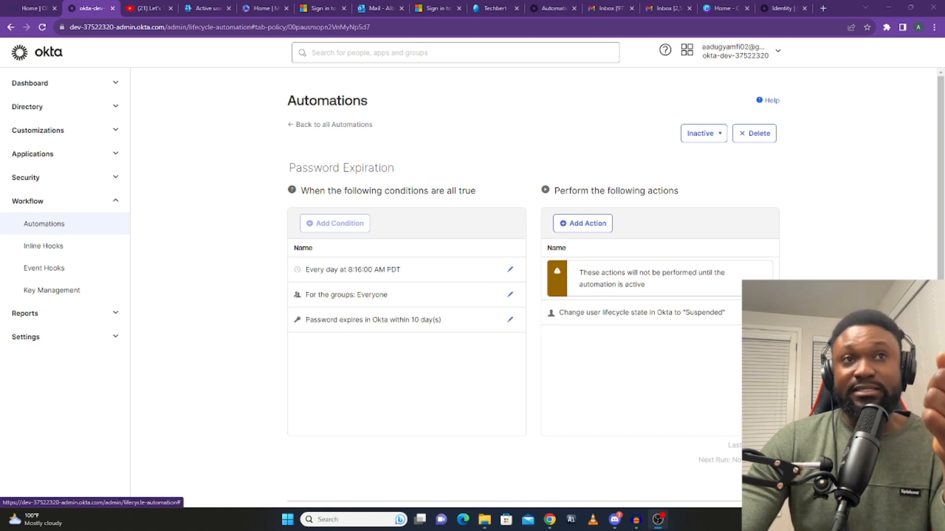
Step: Change the lifecycle state action so that it sets matching users to Deactivated, and save it
{"action": "left_click", "coordinate": [763, 313]}
{"action": "left_click", "coordinate": [534, 300]}
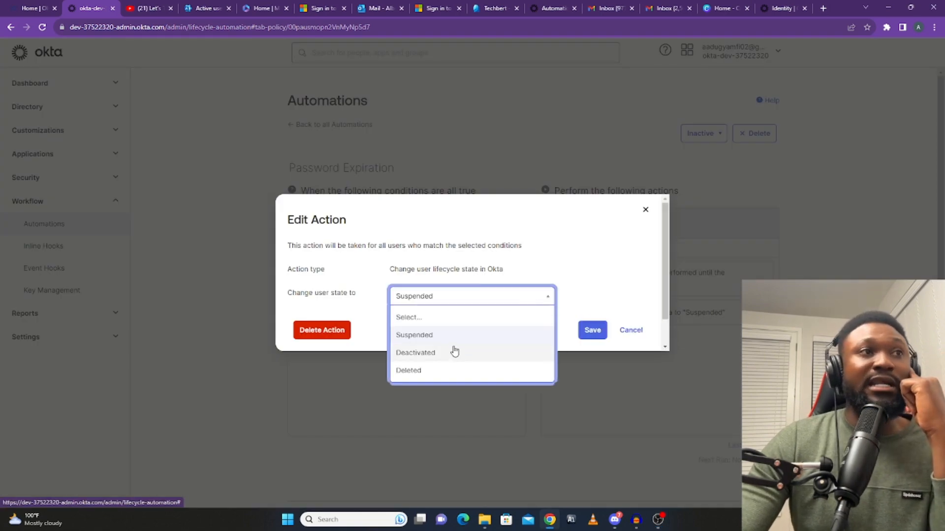
{"action": "left_click", "coordinate": [432, 354]}
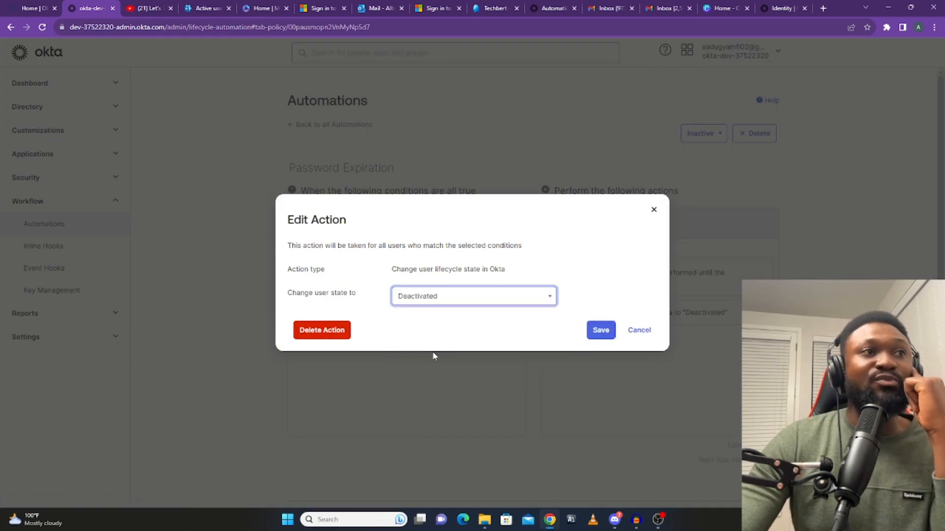
{"action": "left_click", "coordinate": [606, 341]}
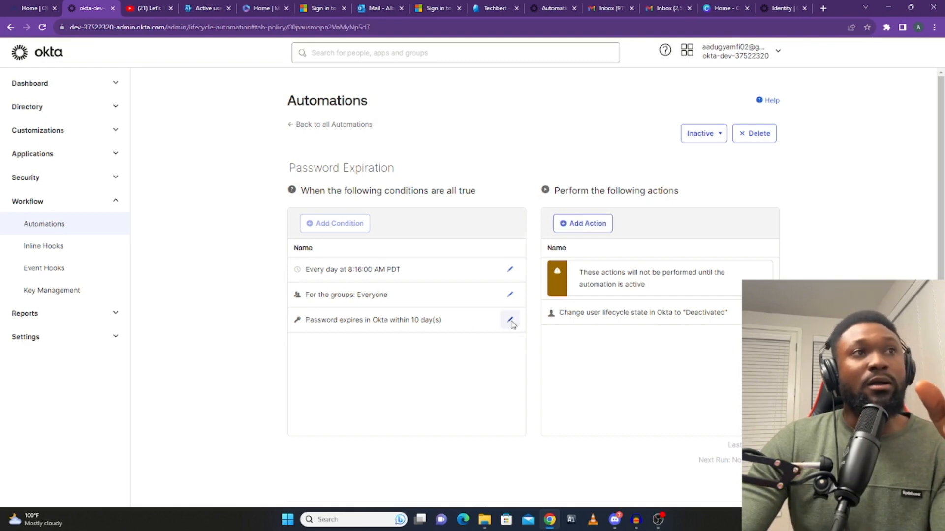
Step: Set the password expiration condition to 5 days and save it
{"action": "left_click", "coordinate": [510, 321]}
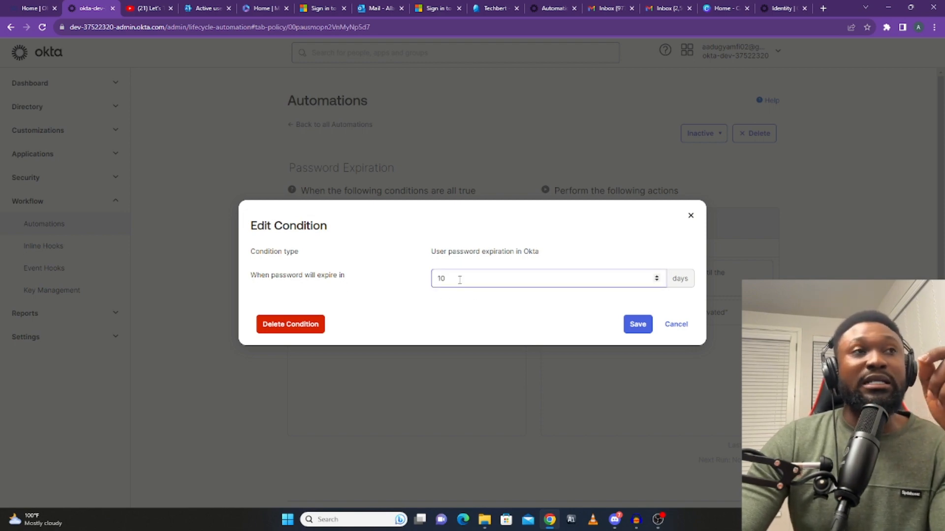
{"action": "left_click_drag", "start_coordinate": [459, 279], "coordinate": [412, 282]}
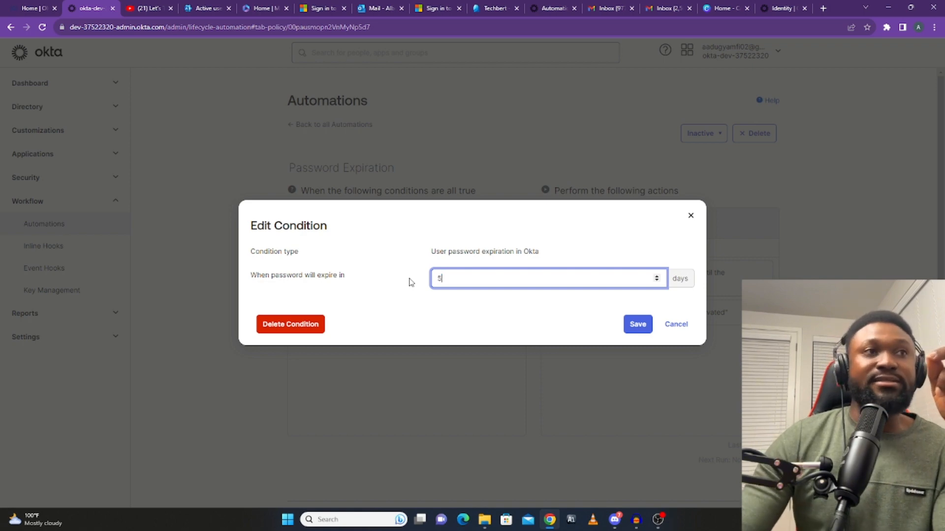
{"action": "left_click", "coordinate": [633, 326]}
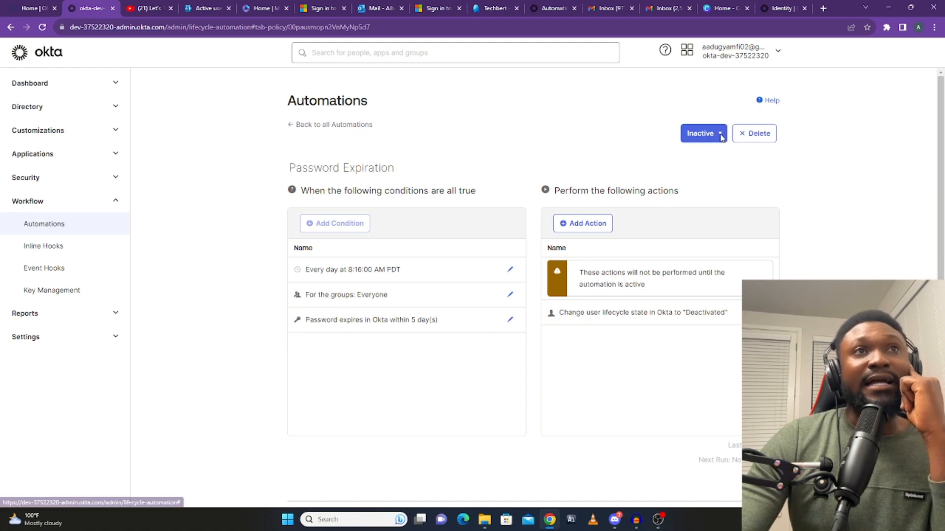
Step: Activate the Password Expiration automation and return to the list of all automations
{"action": "left_click", "coordinate": [719, 134]}
{"action": "left_click", "coordinate": [712, 155]}
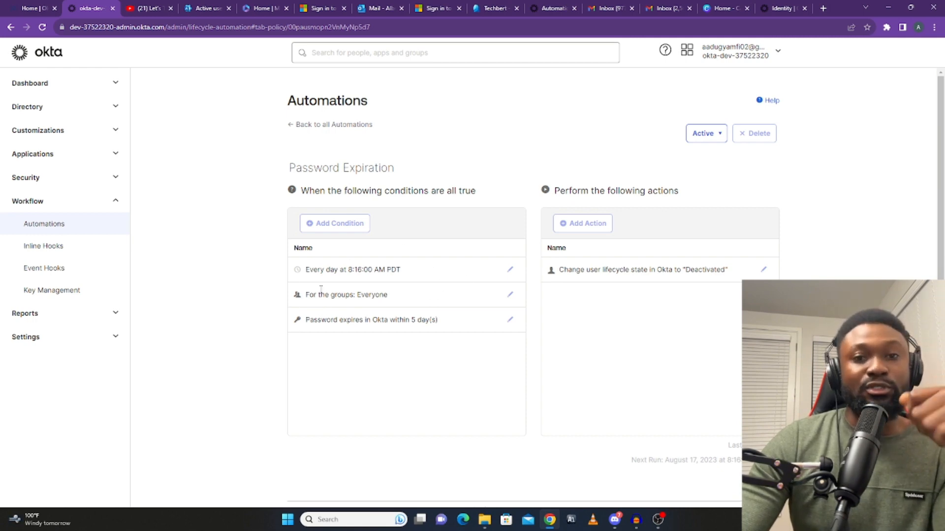
{"action": "left_click", "coordinate": [290, 128]}
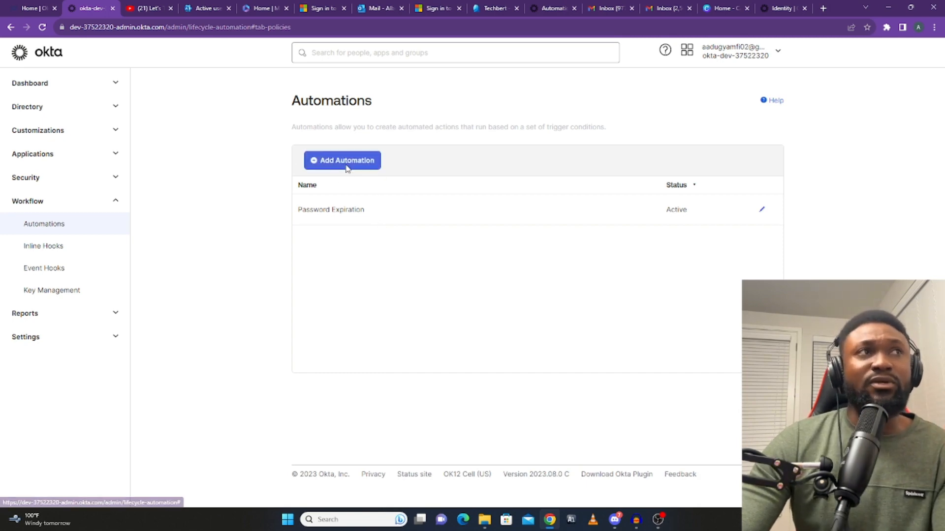
Step: Reopen the Password Expiration automation from the list and deactivate it
{"action": "left_click", "coordinate": [762, 210]}
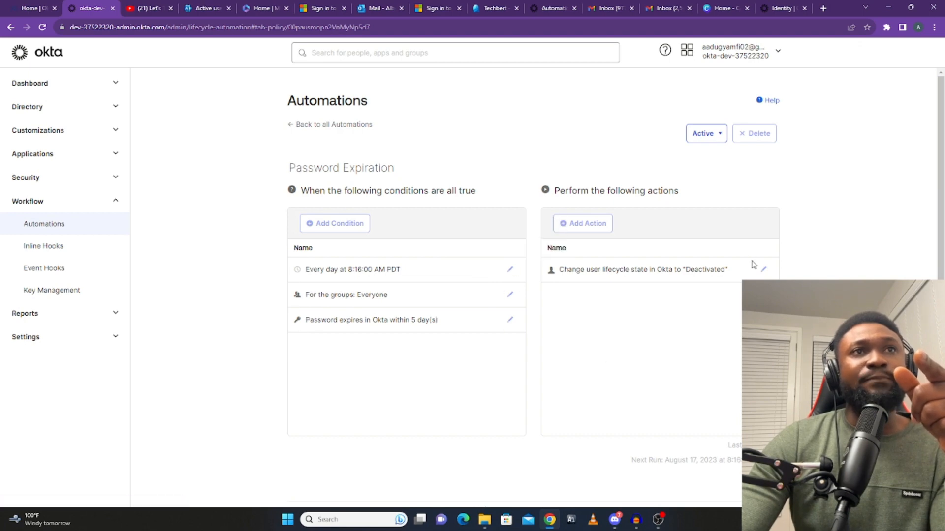
{"action": "left_click", "coordinate": [716, 140]}
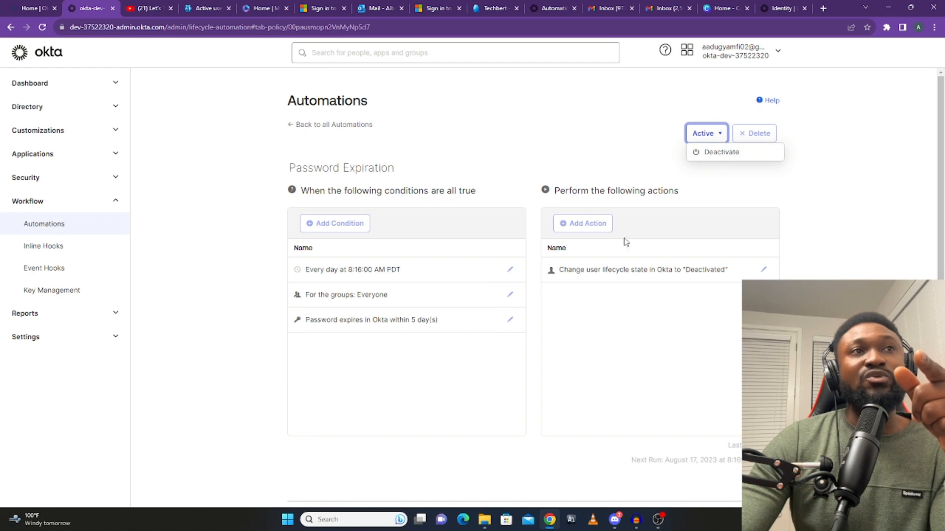
{"action": "left_click", "coordinate": [721, 153]}
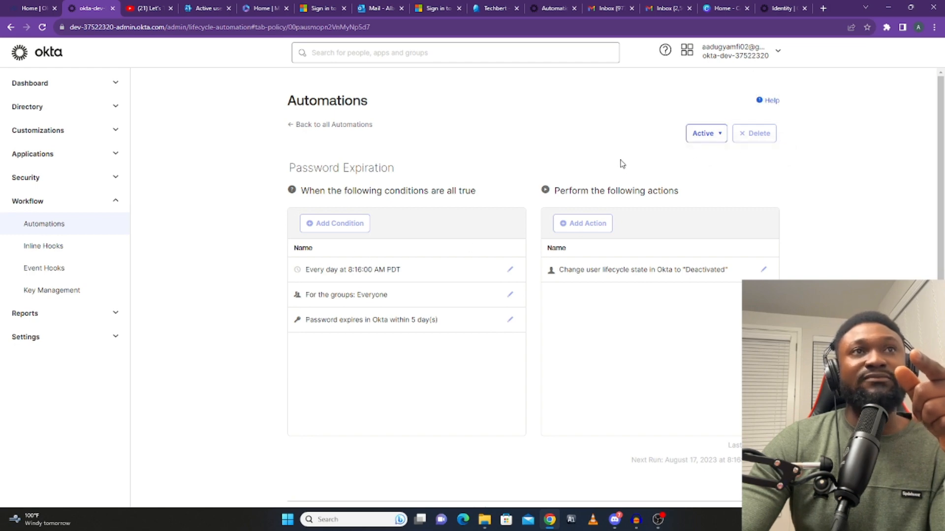
Step: Set the daily schedule's run time to 9:25 AM, save the condition, and activate the Password Expiration automation
{"action": "left_click", "coordinate": [504, 275]}
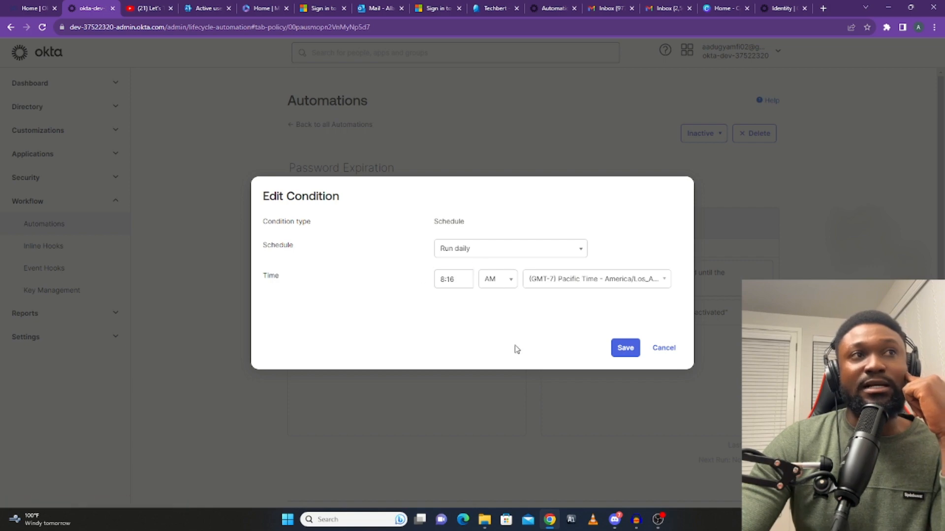
{"action": "left_click", "coordinate": [460, 282]}
{"action": "left_click_drag", "start_coordinate": [465, 281], "coordinate": [379, 276]}
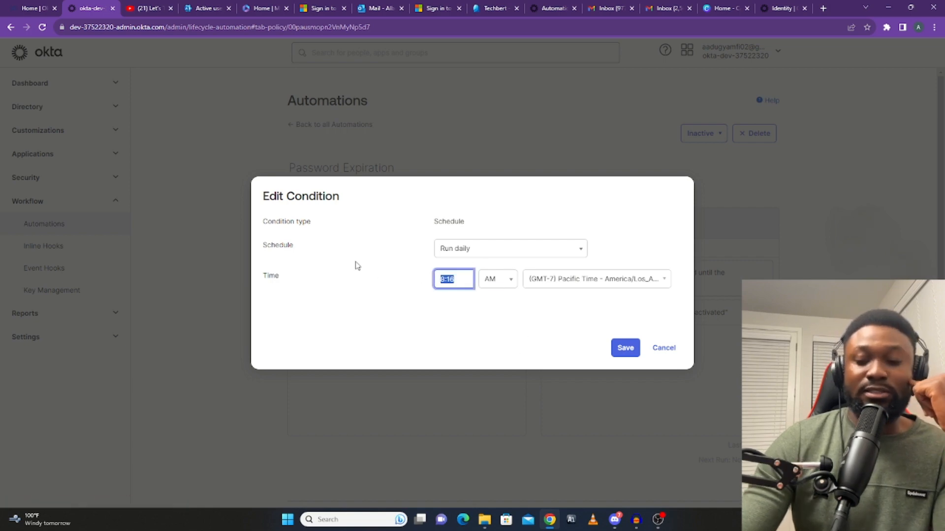
{"action": "type", "text": "9:25"}
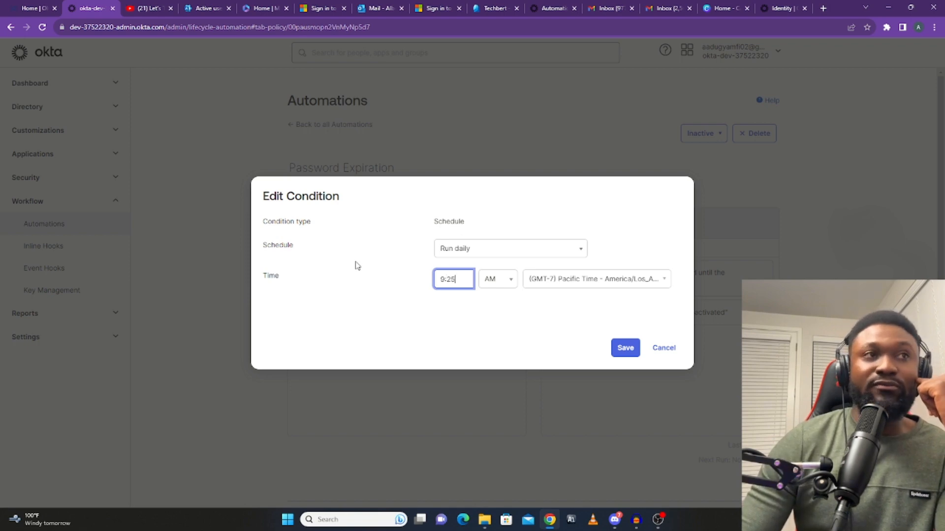
{"action": "left_click", "coordinate": [626, 348]}
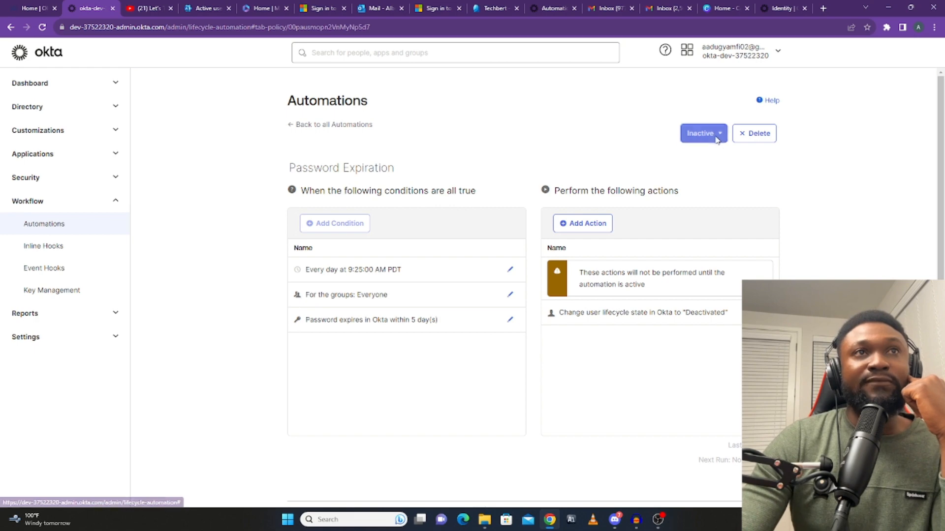
{"action": "left_click", "coordinate": [716, 141]}
{"action": "left_click", "coordinate": [712, 155]}
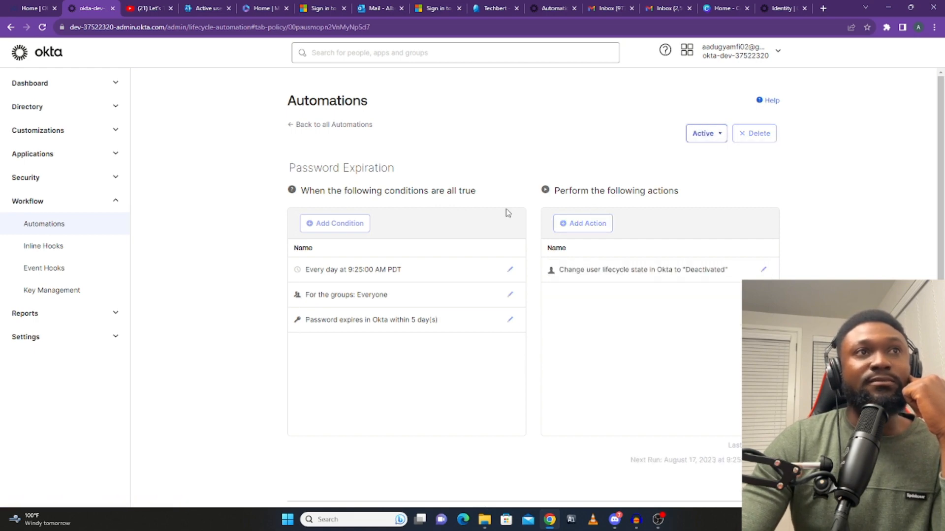
Step: Return to the list of all automations and create a new automation named "User Accounts Inactive"
{"action": "left_click", "coordinate": [296, 125]}
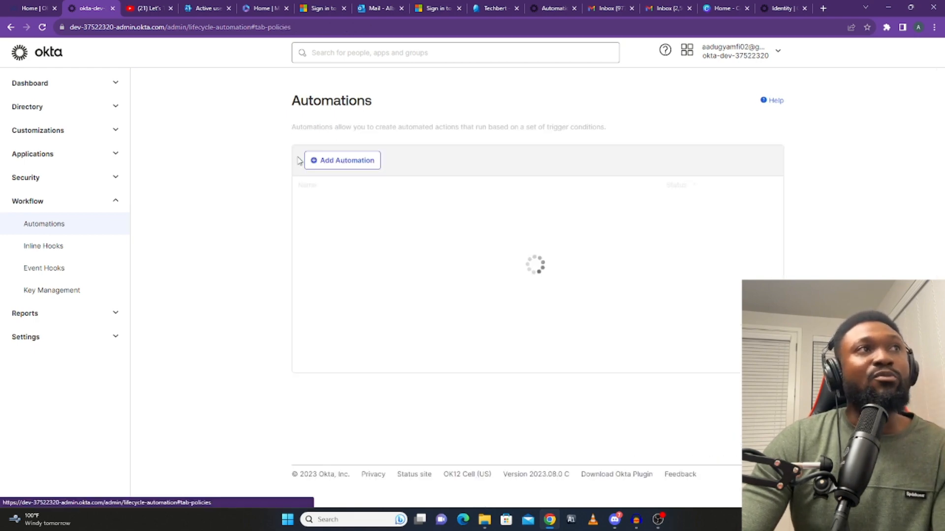
{"action": "left_click", "coordinate": [333, 167]}
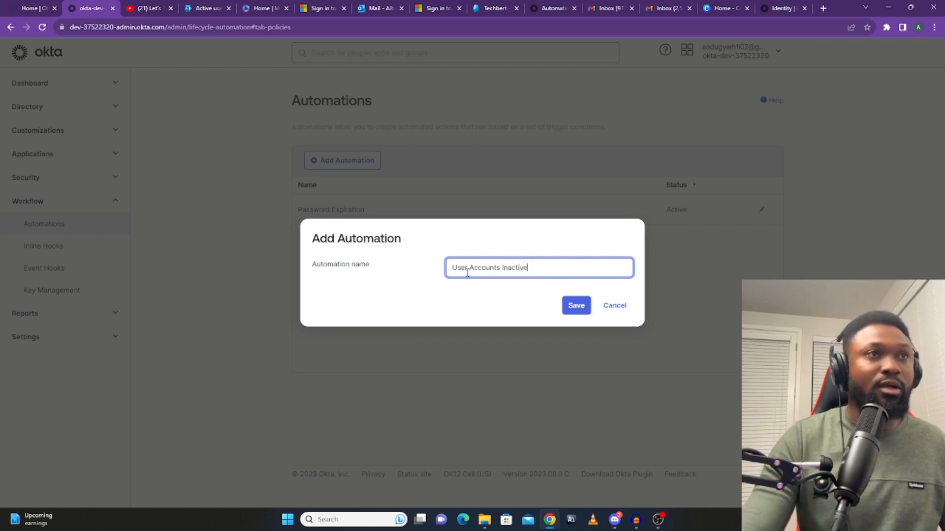
{"action": "left_click", "coordinate": [575, 306]}
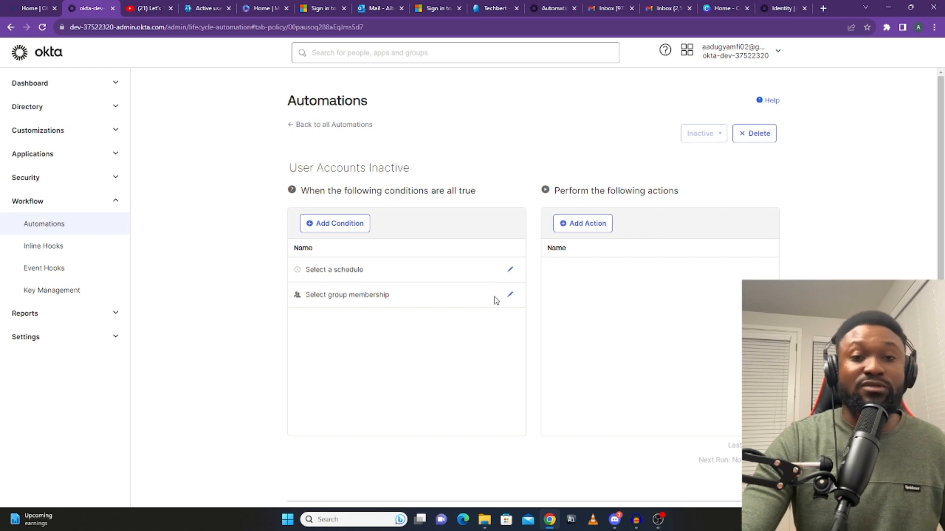
Step: Schedule the User Accounts Inactive automation to run daily at 8:26 AM Pacific Time and save the condition
{"action": "left_click", "coordinate": [509, 269]}
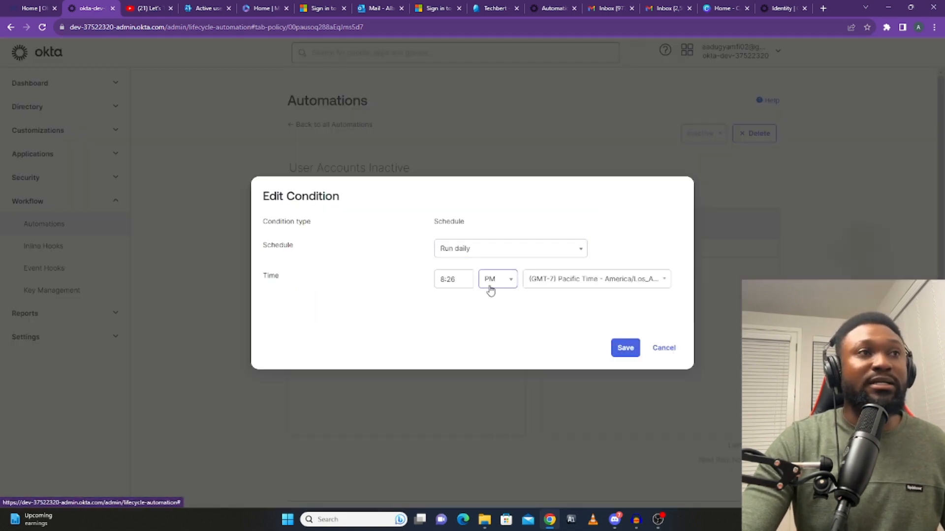
{"action": "left_click", "coordinate": [511, 278]}
{"action": "left_click", "coordinate": [493, 305]}
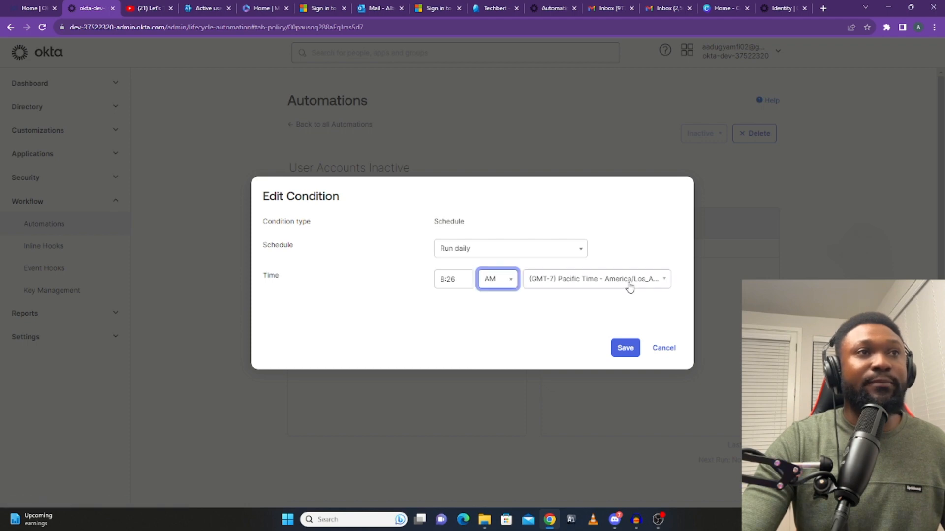
{"action": "left_click", "coordinate": [622, 352]}
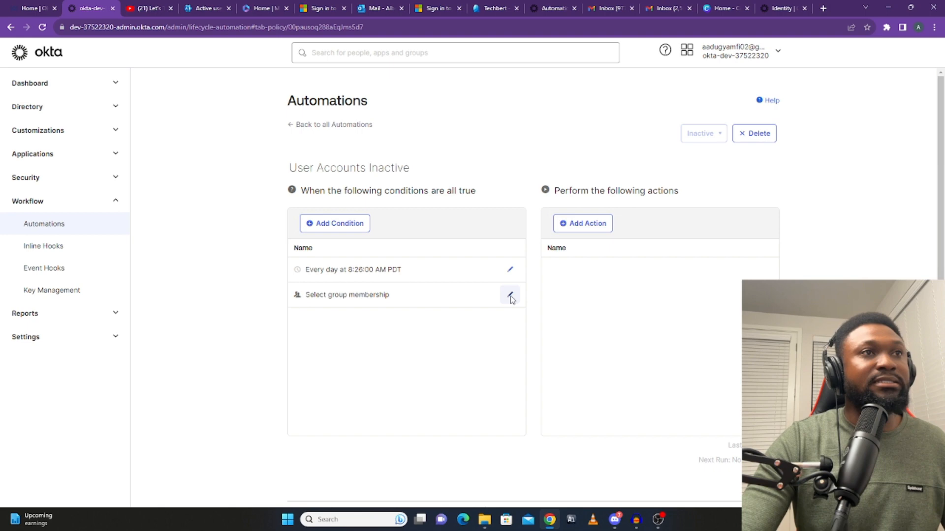
Step: Set the group membership condition to apply to the HR group and save it
{"action": "left_click", "coordinate": [511, 297]}
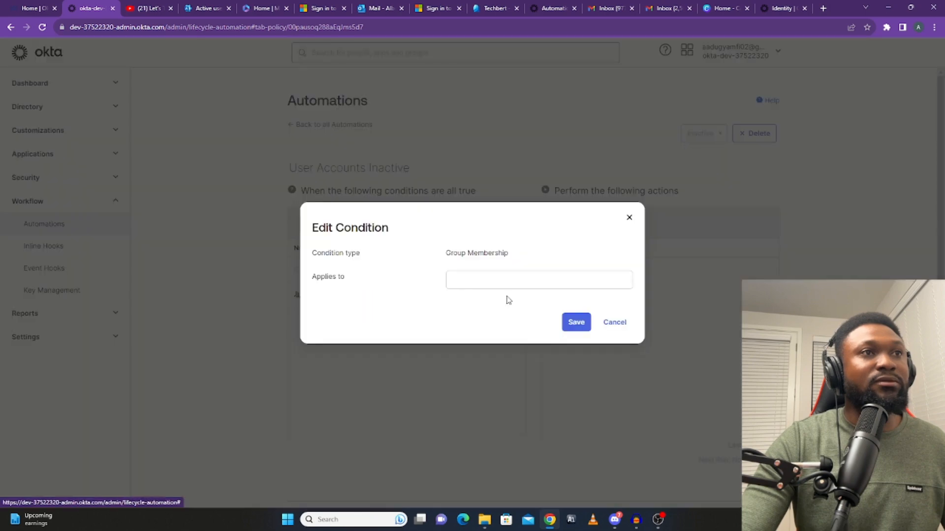
{"action": "left_click", "coordinate": [492, 281]}
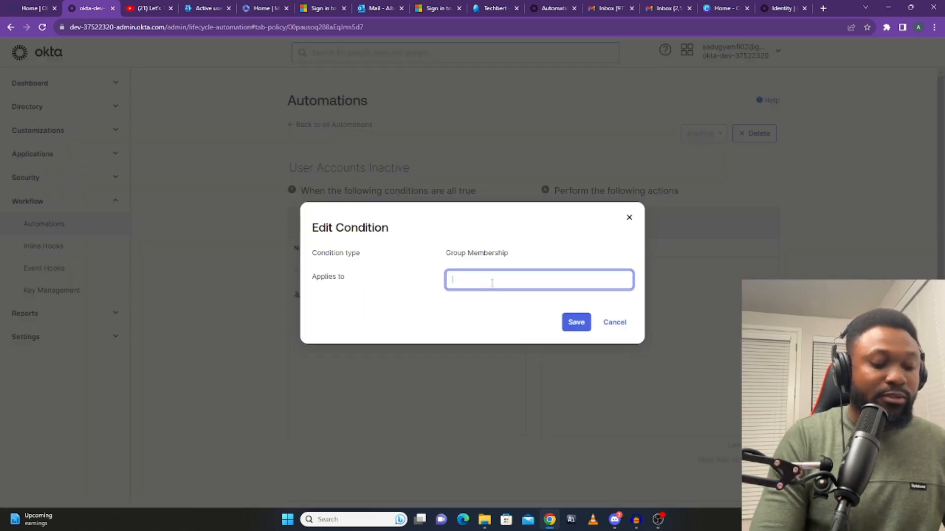
{"action": "type", "text": "Hr"}
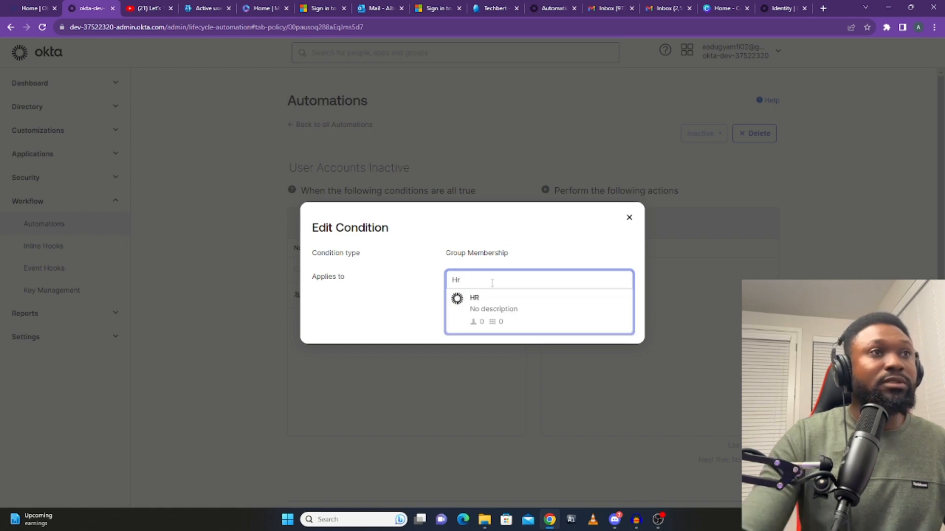
{"action": "left_click", "coordinate": [512, 310]}
{"action": "left_click", "coordinate": [575, 324]}
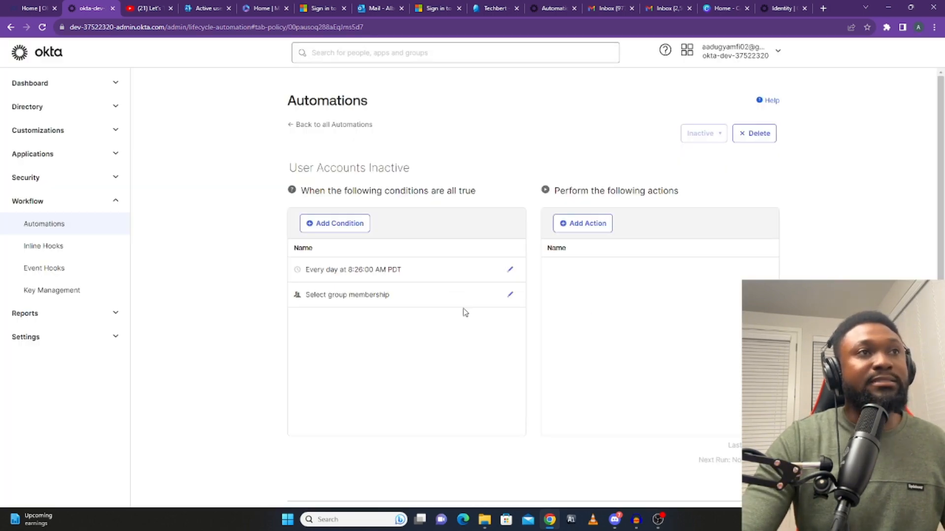
Step: Add a User Inactivity in Okta condition with a duration of 14 days and save it
{"action": "left_click", "coordinate": [339, 223]}
{"action": "left_click", "coordinate": [524, 274]}
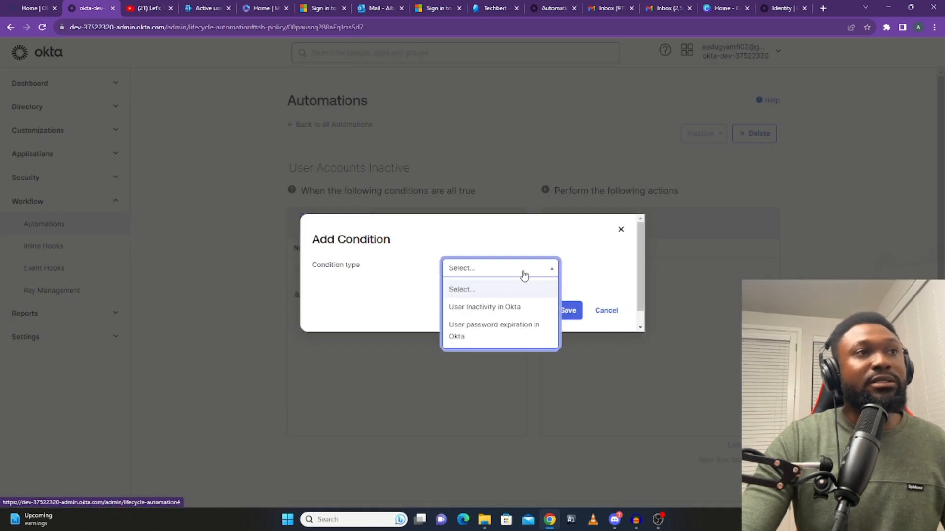
{"action": "left_click", "coordinate": [478, 308]}
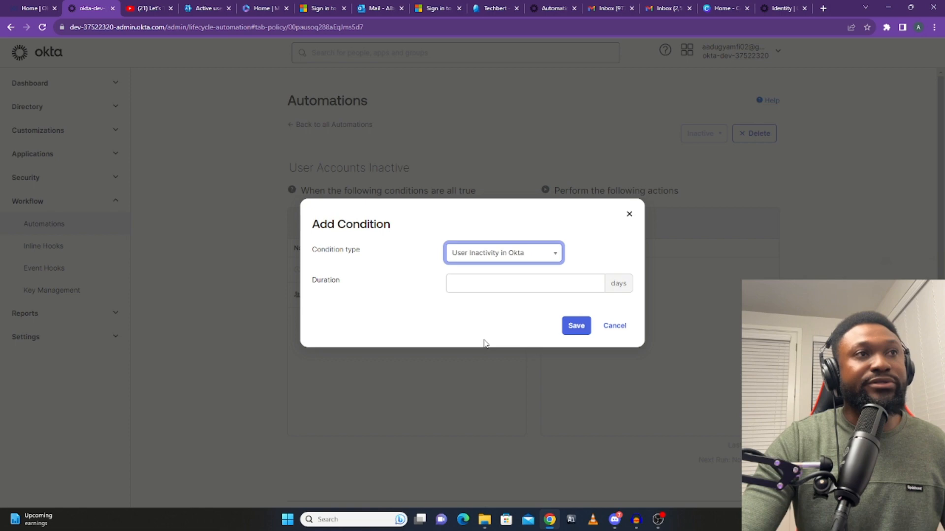
{"action": "left_click", "coordinate": [476, 283]}
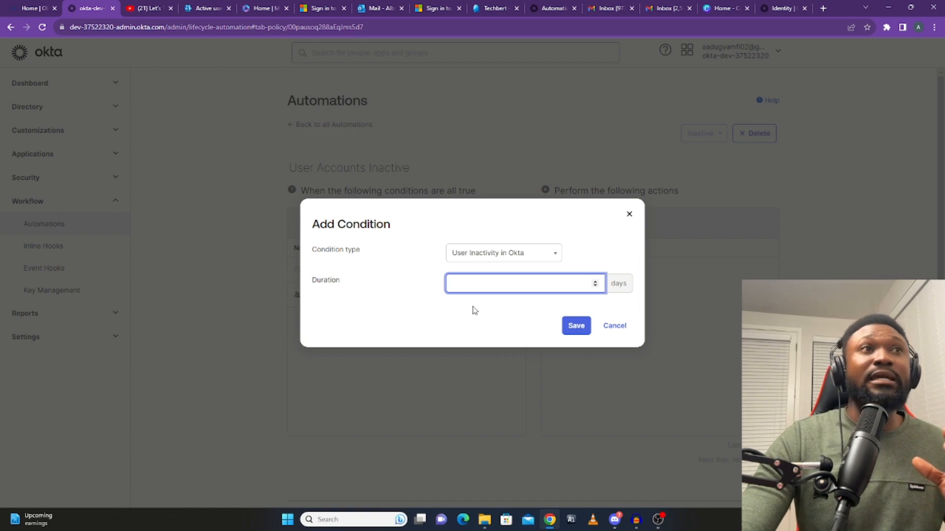
{"action": "type", "text": "14"}
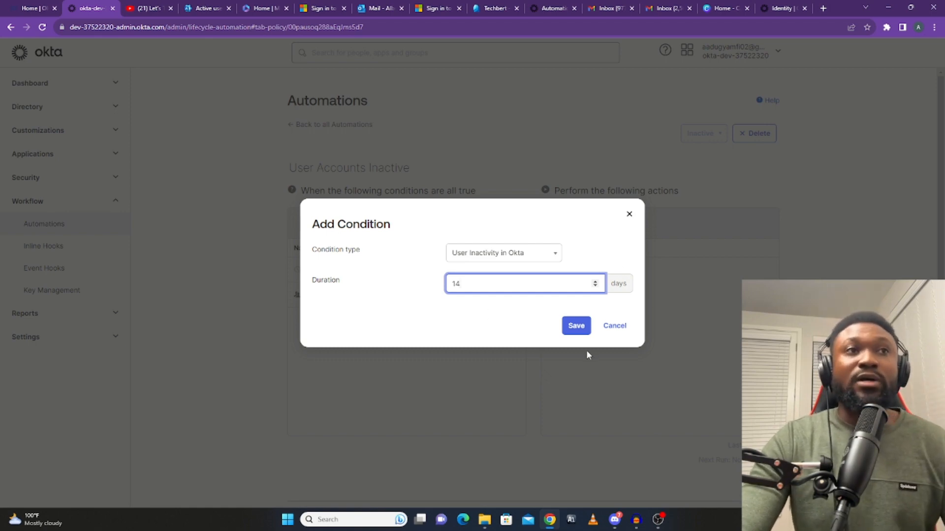
{"action": "left_click", "coordinate": [574, 328]}
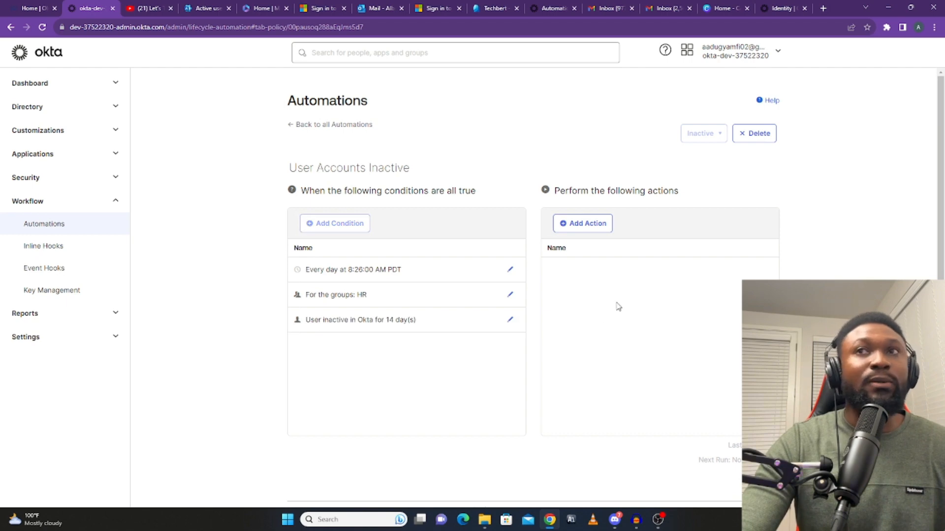
Step: Add an action that changes the user lifecycle state in Okta to Suspended, save it, and briefly review its settings
{"action": "left_click", "coordinate": [578, 228]}
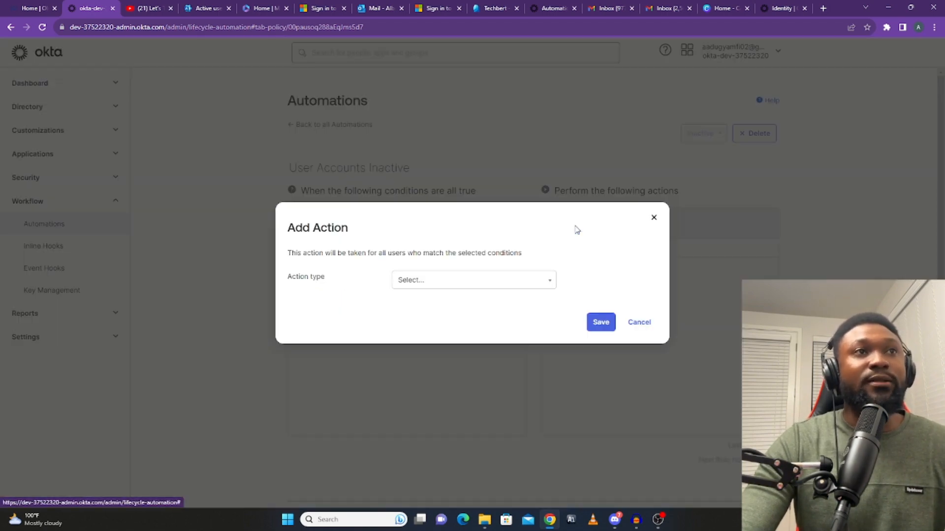
{"action": "left_click", "coordinate": [404, 287]}
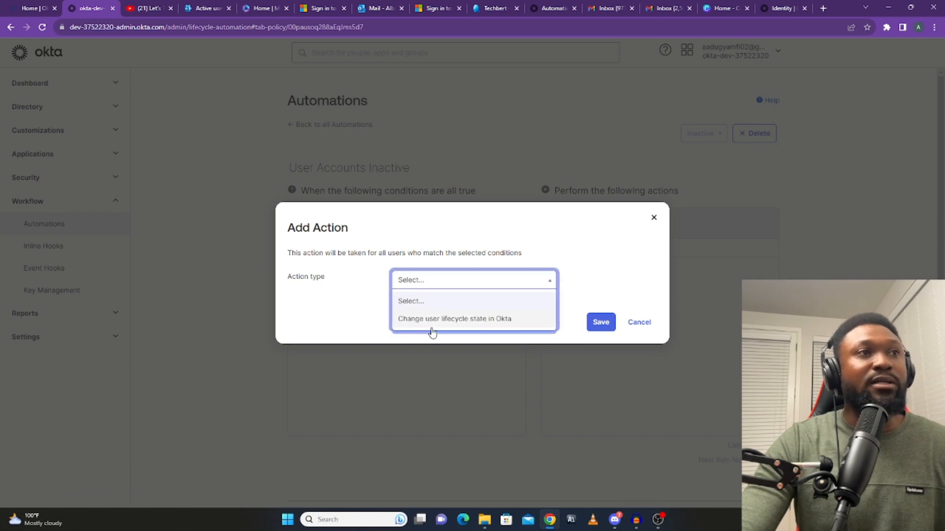
{"action": "left_click", "coordinate": [459, 319]}
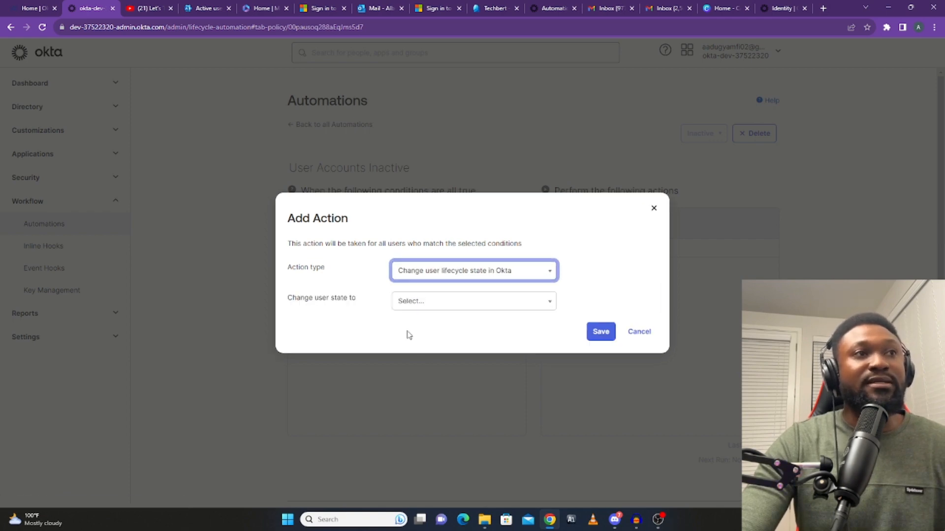
{"action": "left_click", "coordinate": [427, 303]}
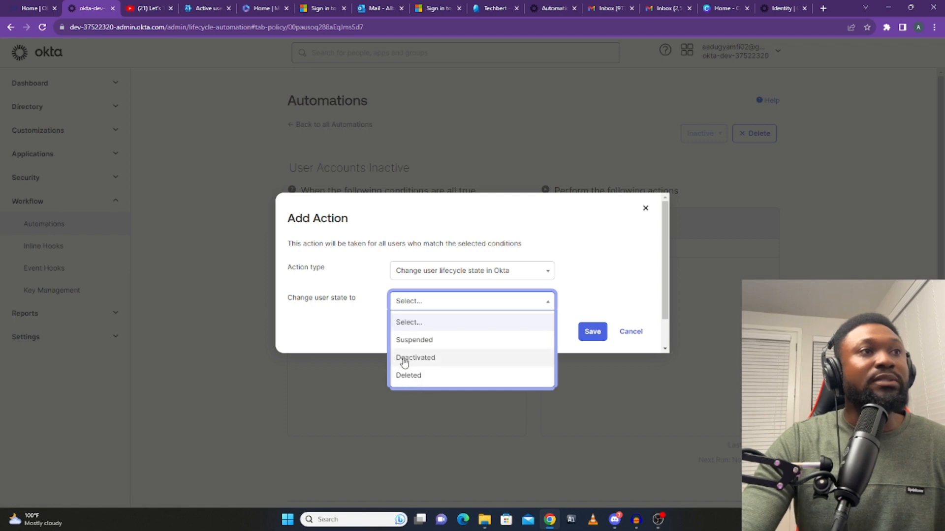
{"action": "left_click", "coordinate": [412, 339]}
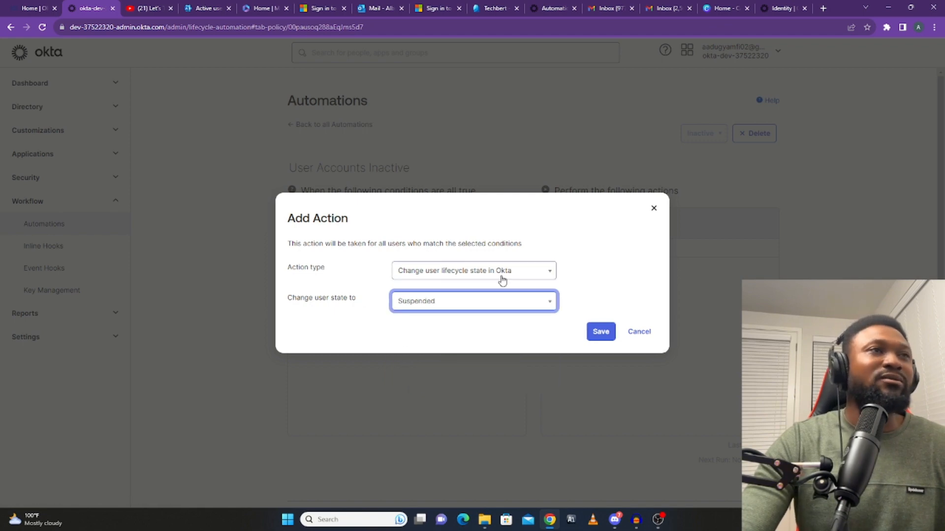
{"action": "left_click", "coordinate": [597, 337]}
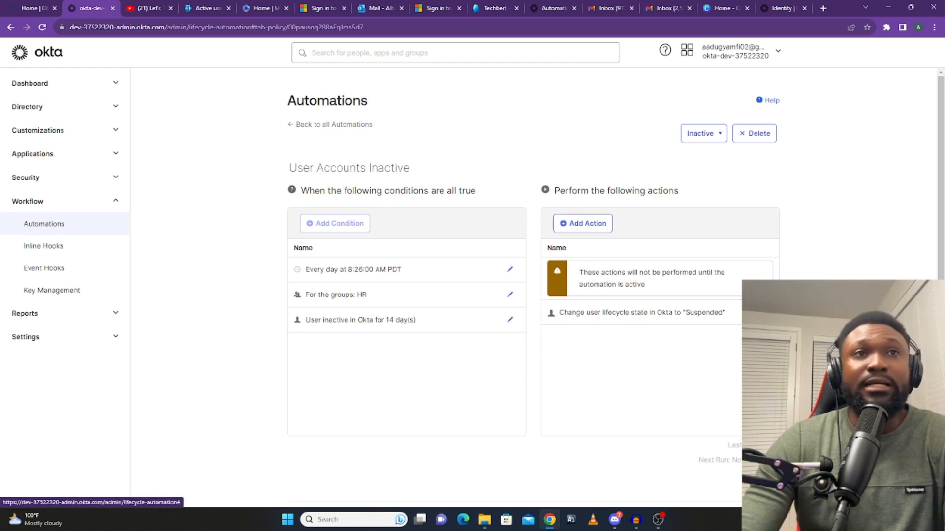
{"action": "left_click", "coordinate": [763, 313]}
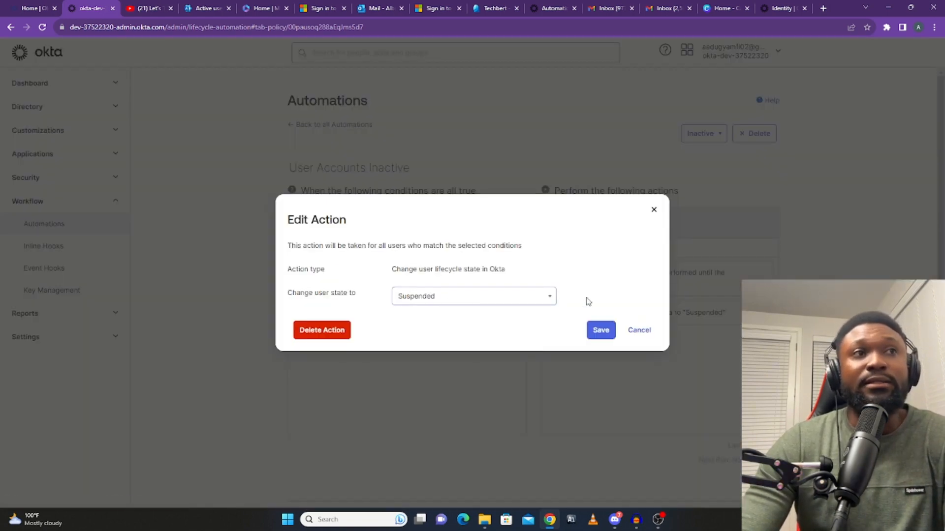
{"action": "left_click", "coordinate": [639, 330]}
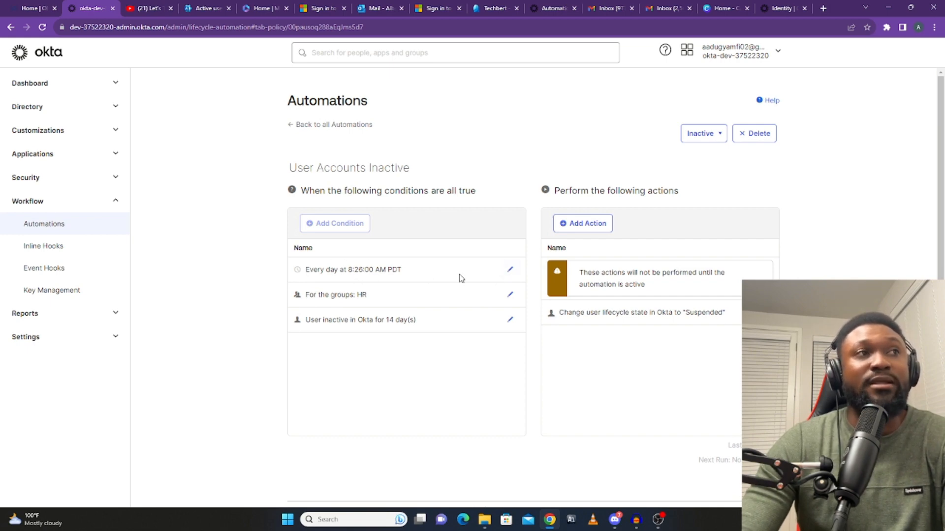
Step: Set the daily schedule's run time to 10:26 AM and save the condition
{"action": "left_click", "coordinate": [510, 270]}
{"action": "left_click", "coordinate": [443, 279]}
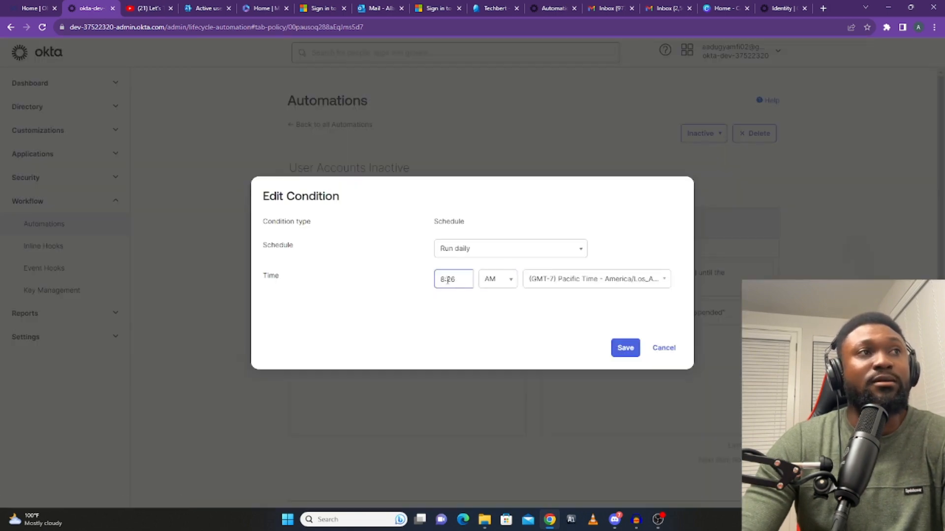
{"action": "left_click_drag", "start_coordinate": [443, 280], "coordinate": [428, 281]}
{"action": "type", "text": "10"}
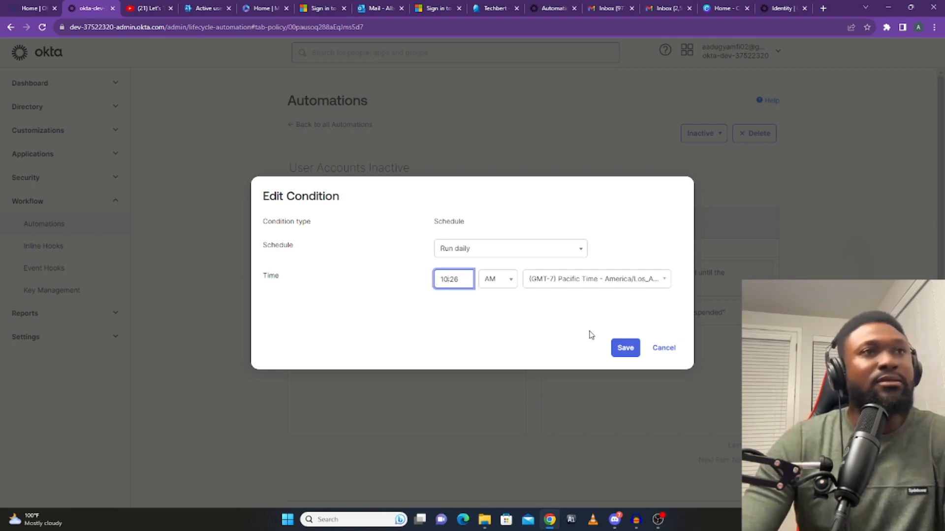
{"action": "left_click", "coordinate": [625, 348]}
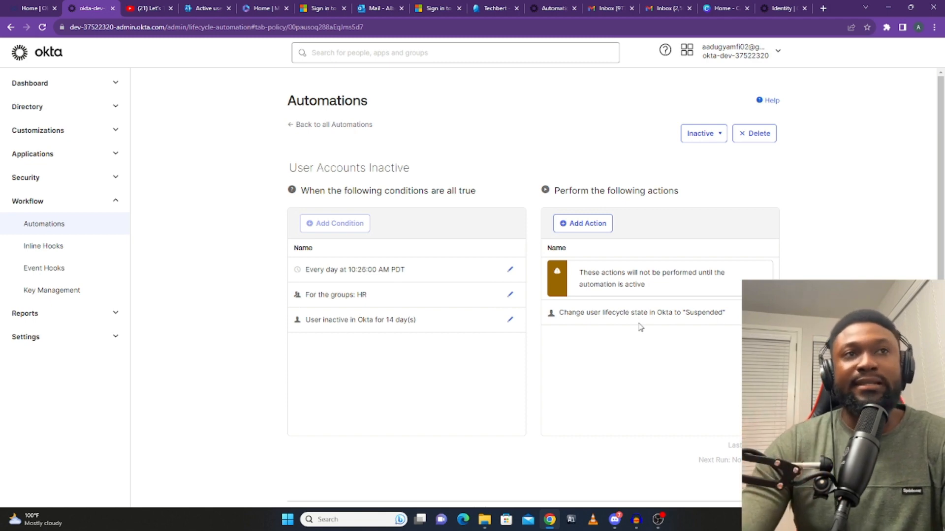
Step: Activate the User Accounts Inactive automation and return to the list of all automations
{"action": "left_click", "coordinate": [723, 135]}
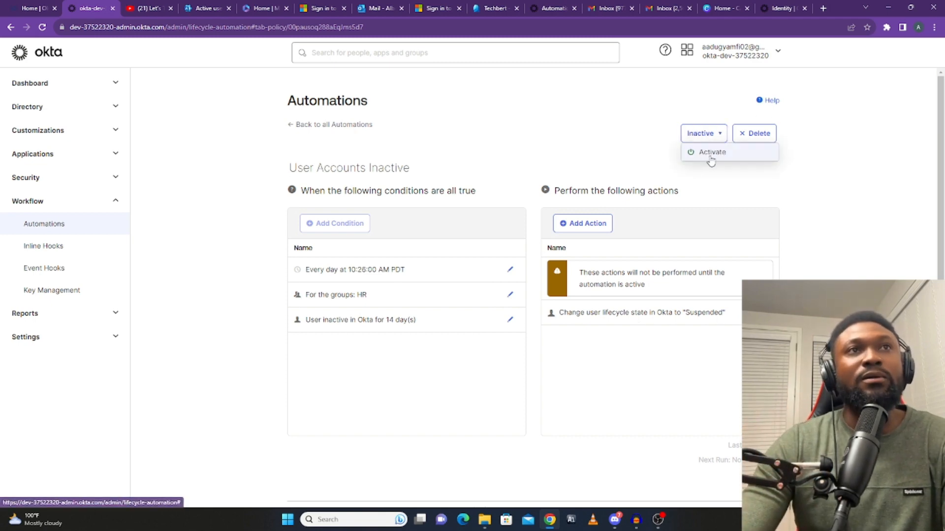
{"action": "left_click", "coordinate": [711, 157]}
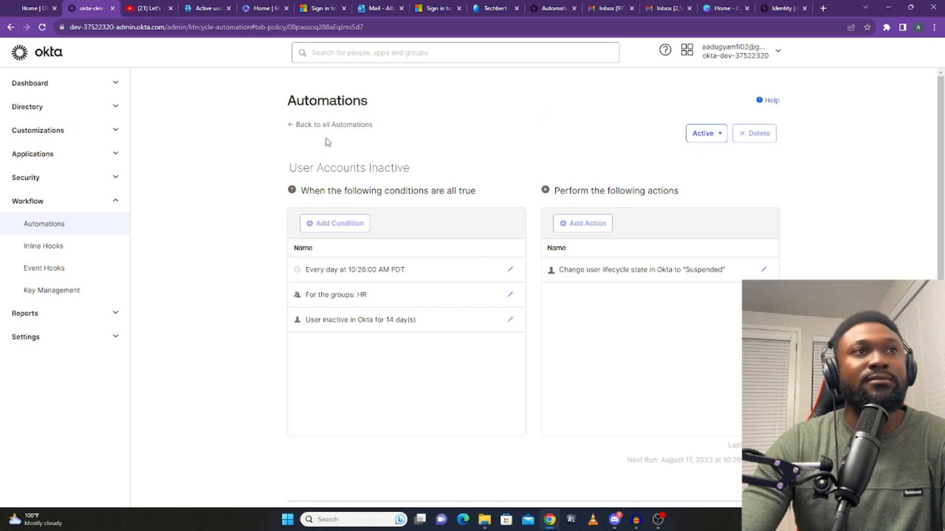
{"action": "left_click", "coordinate": [292, 125]}
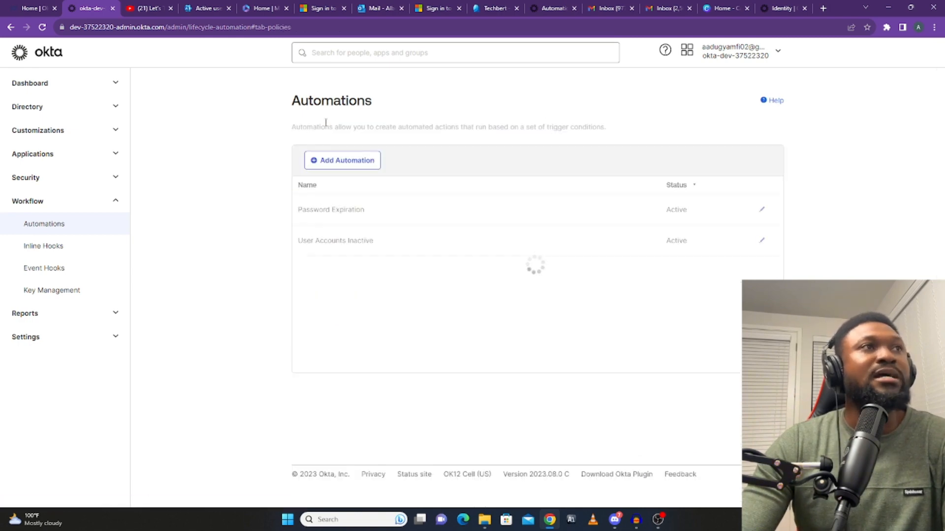